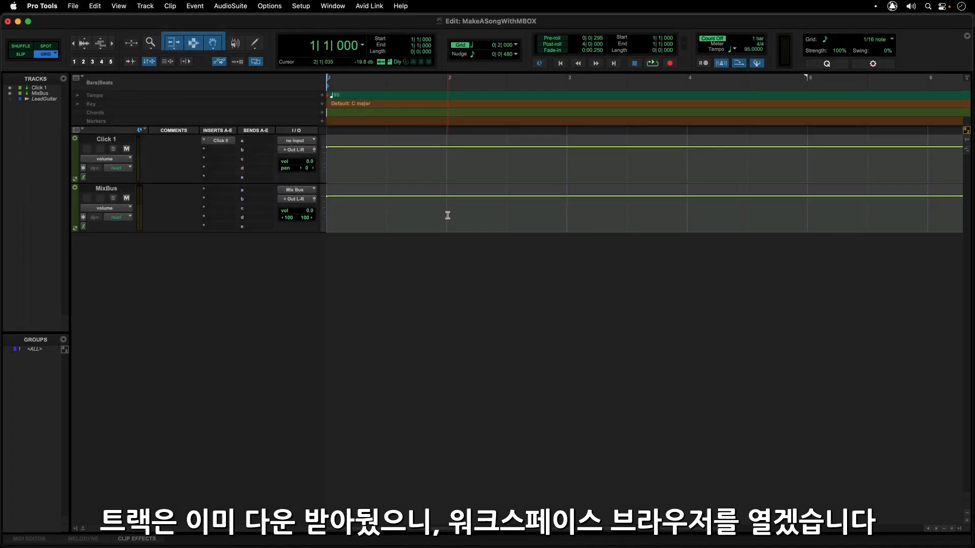
Import the KS_TDBV_DrumLoop_Break audio file from the Sound Libraries Downloads folder onto a new track at the session start
key("alt+i")
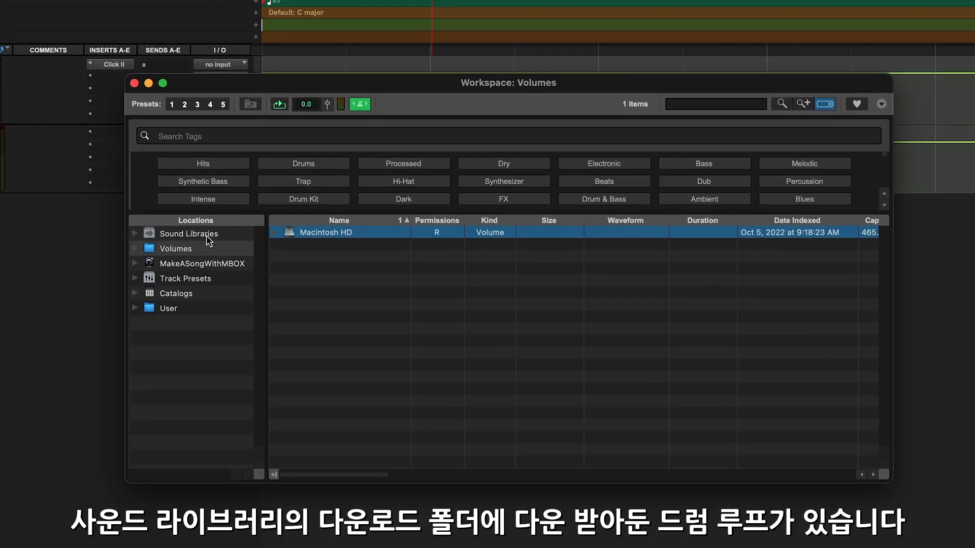
left_click(206, 234)
double_click(338, 246)
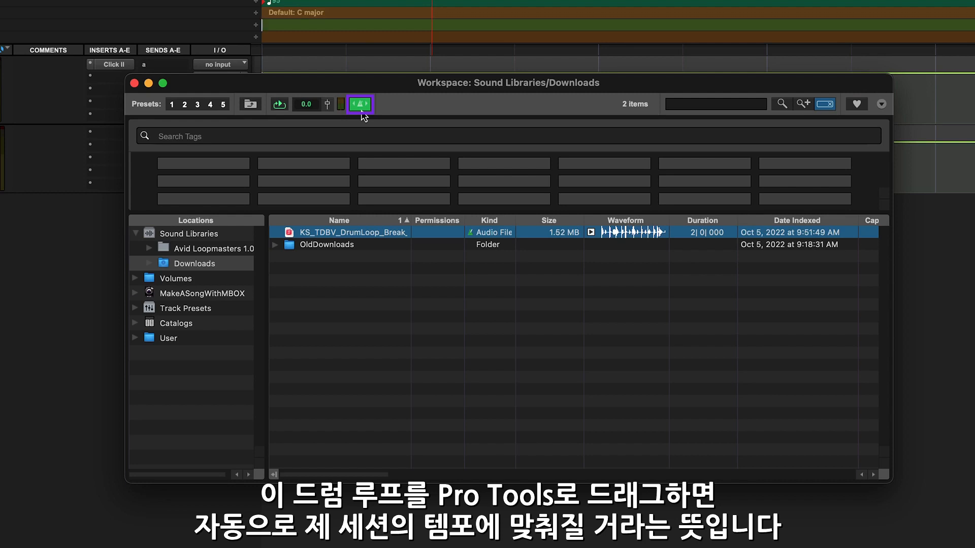
left_click_drag(345, 233, 0, 149)
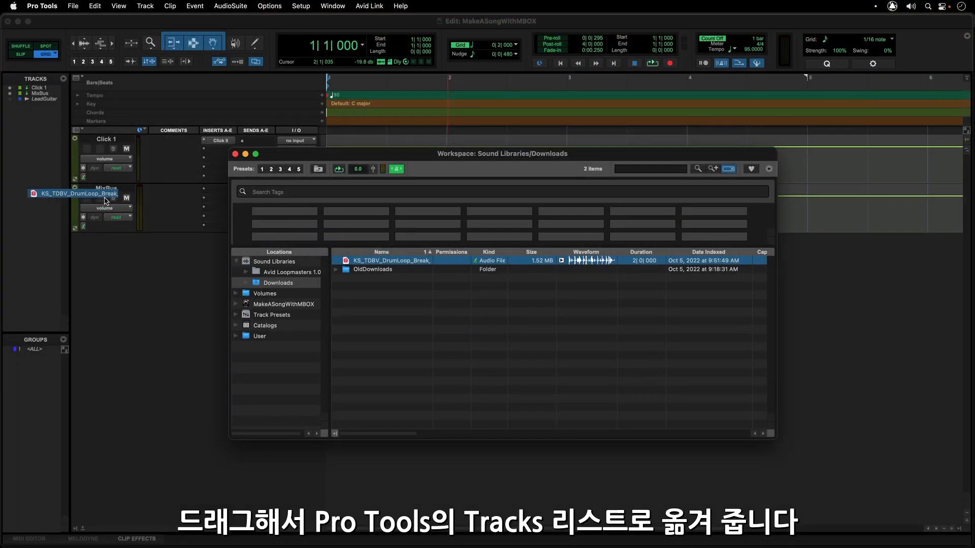
left_click_drag(105, 201, 45, 163)
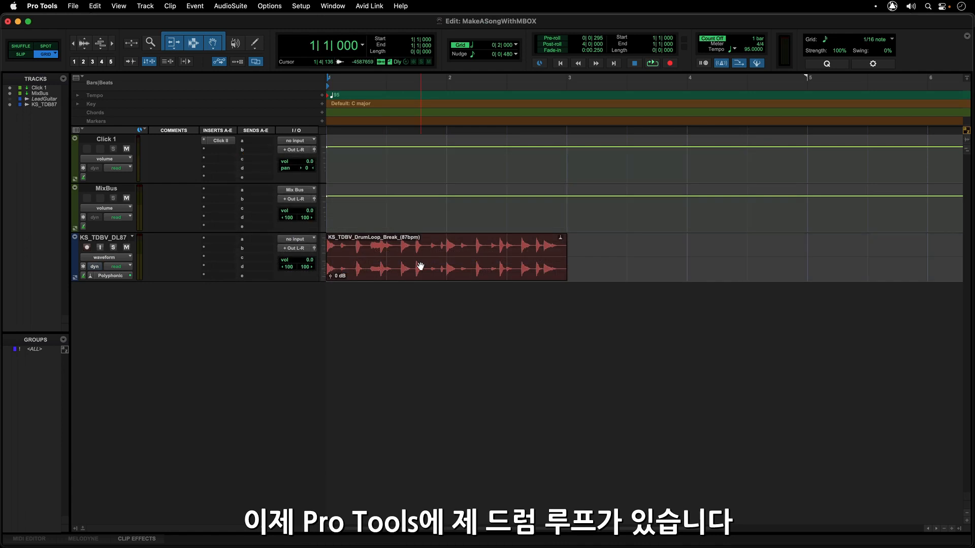
Rename the imported drum loop track as DrumLoop
double_click(122, 239)
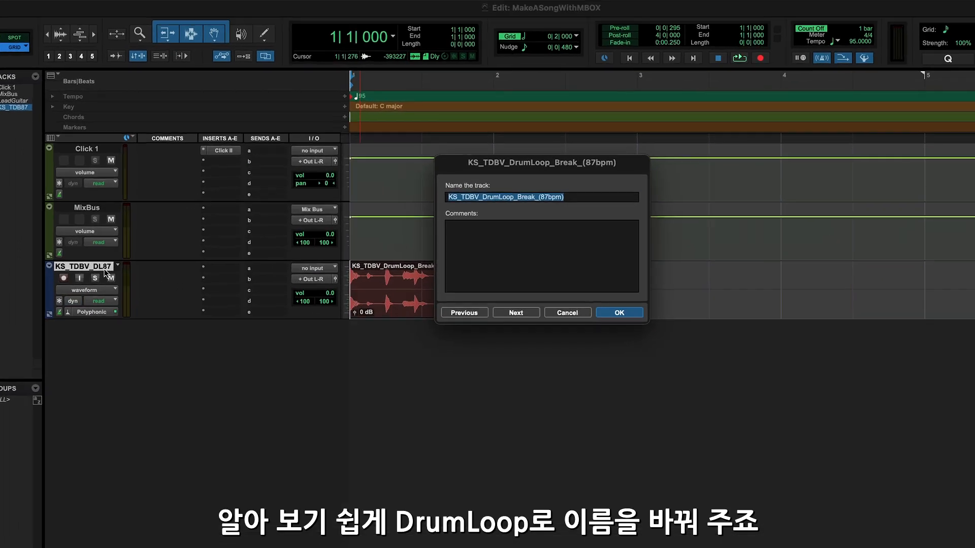
type("DrumLoop")
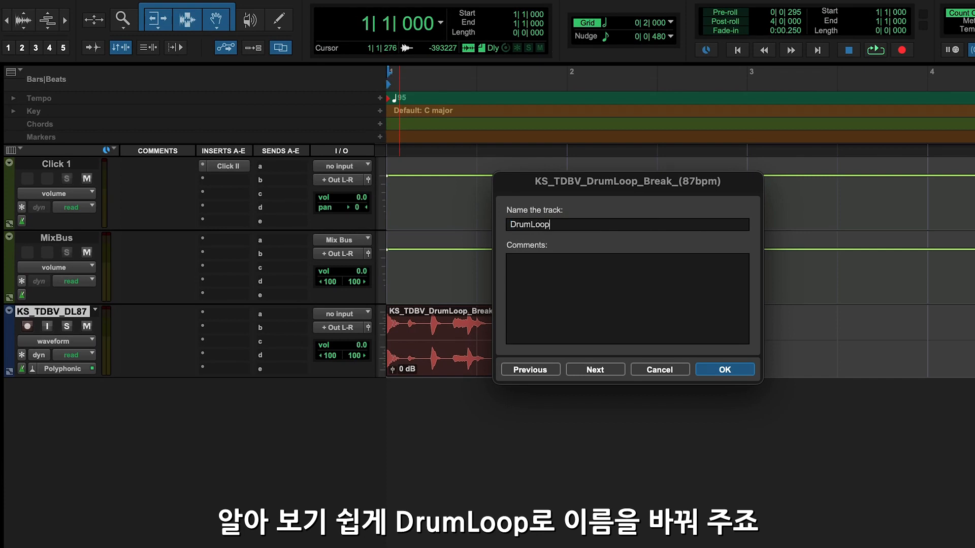
key("Return")
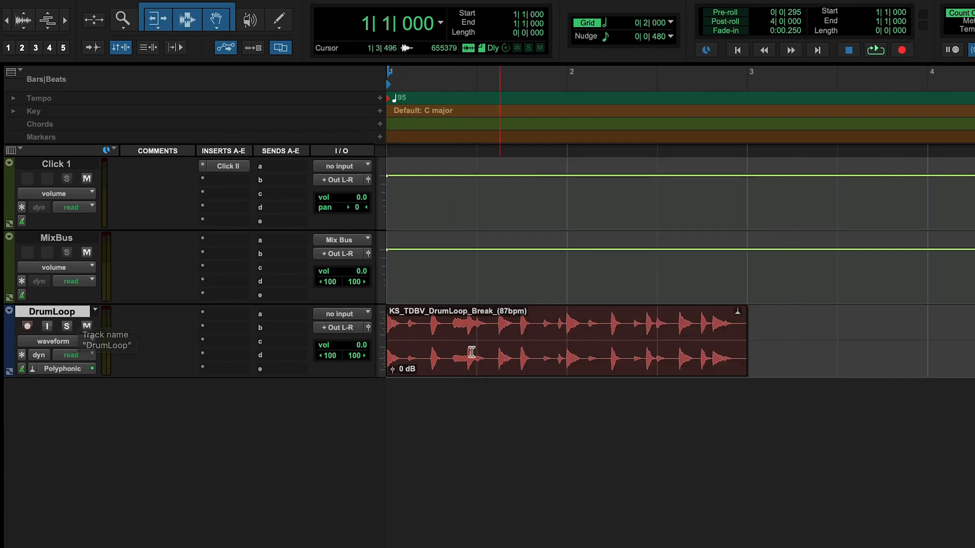
Split the drum loop clip at bar 2 and delete its second half
left_click(560, 325)
key("ctrl+e")
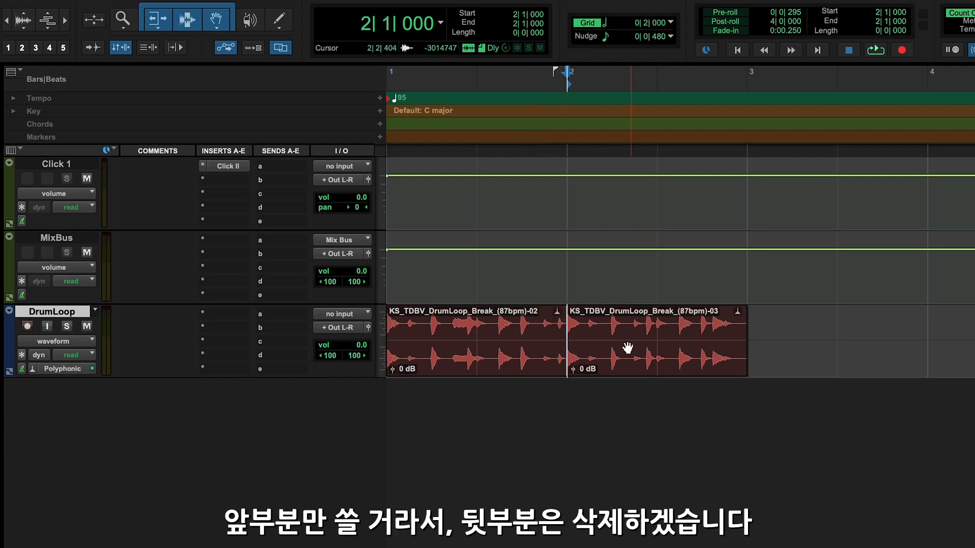
left_click(637, 354)
key("Delete")
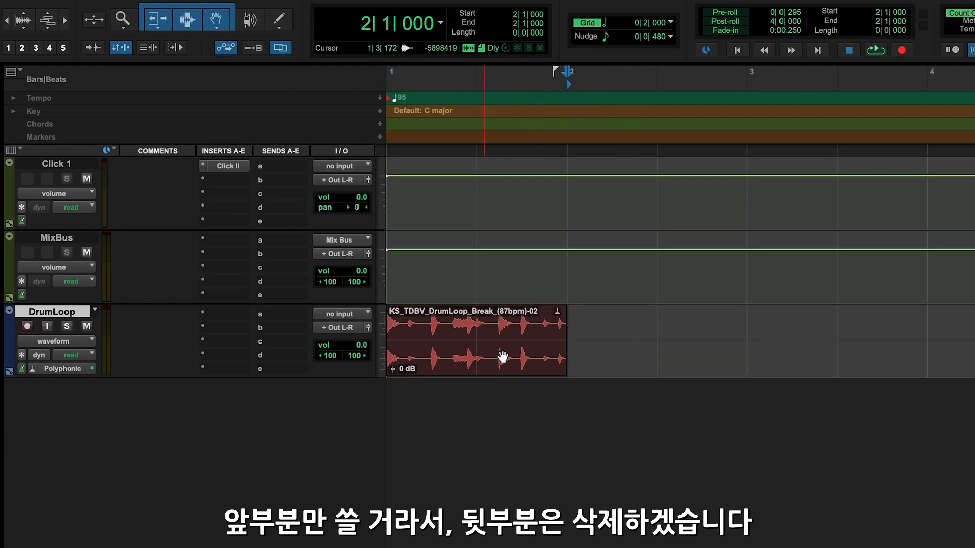
Lower the remaining drum clip's gain to -9.4 dB and play the loop back from bar 1
left_click_drag(394, 375, 395, 380)
left_click(462, 364)
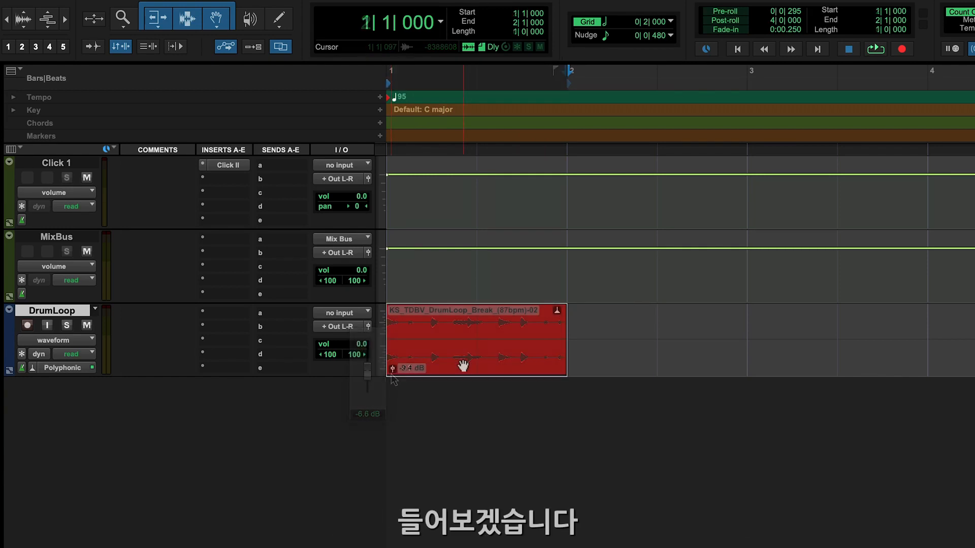
key("space")
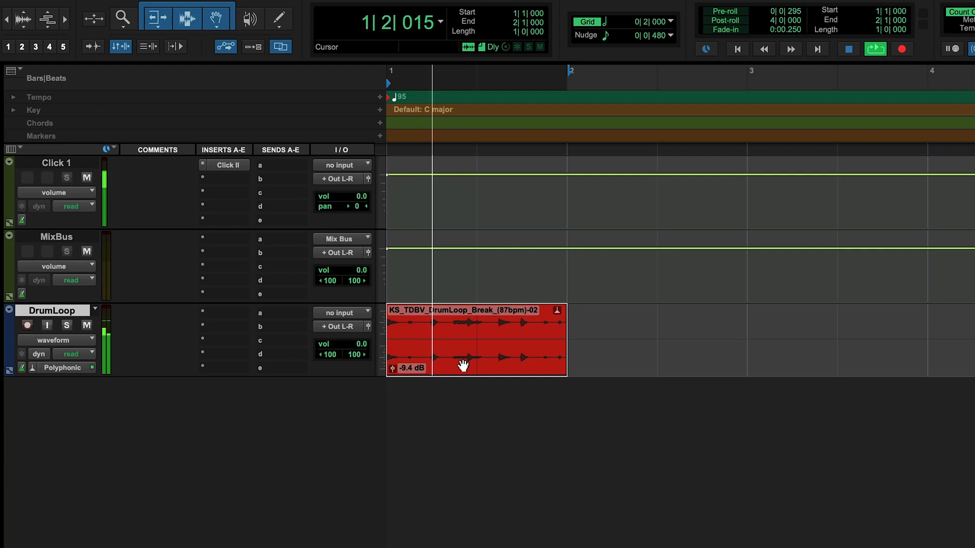
key("space")
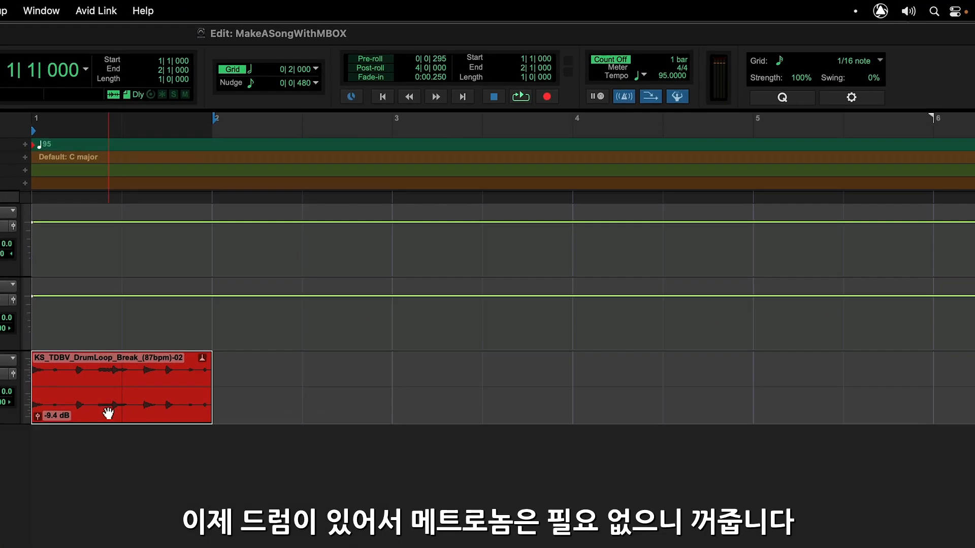
Turn off the metronome click
key("KP_7")
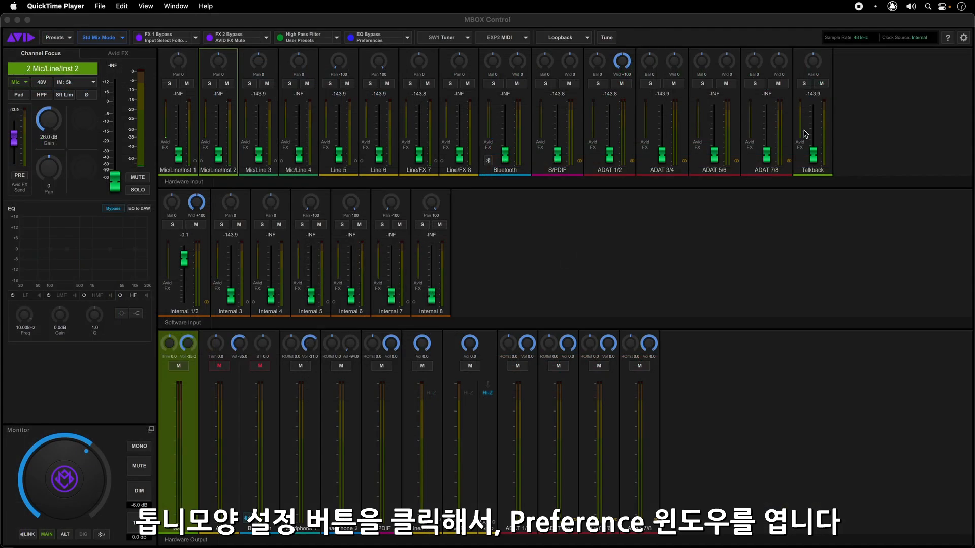
In the MBOX Control preferences, enable the FX loop for Hi-Z Out 1
left_click(964, 37)
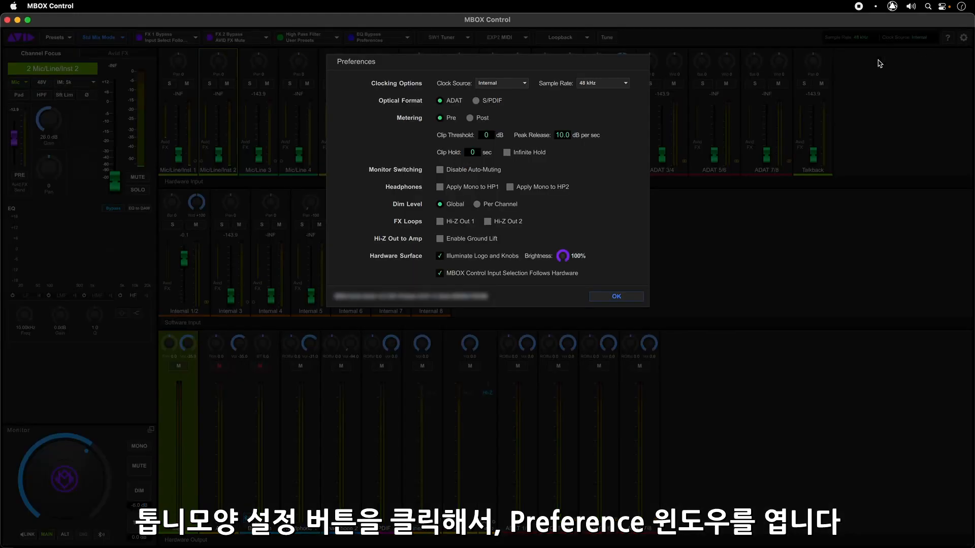
left_click(440, 222)
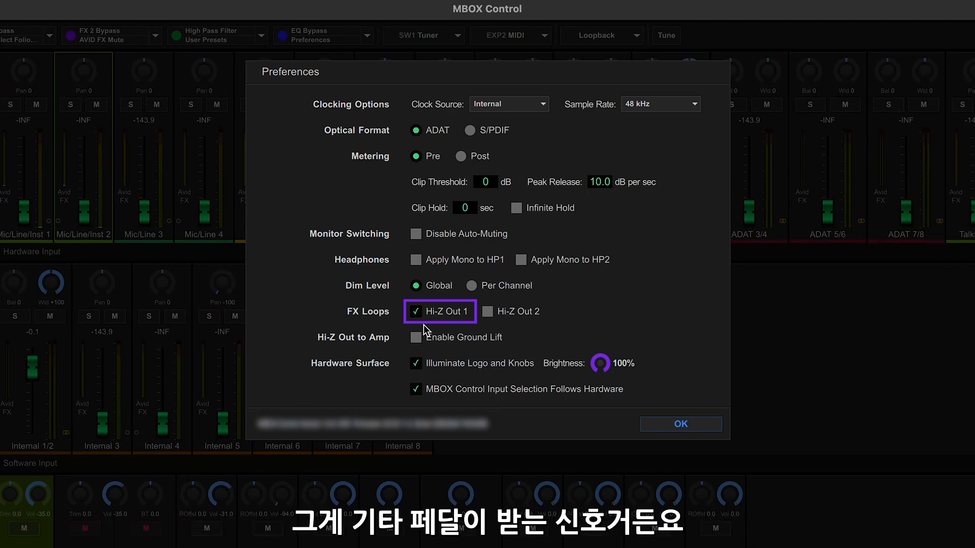
left_click(697, 425)
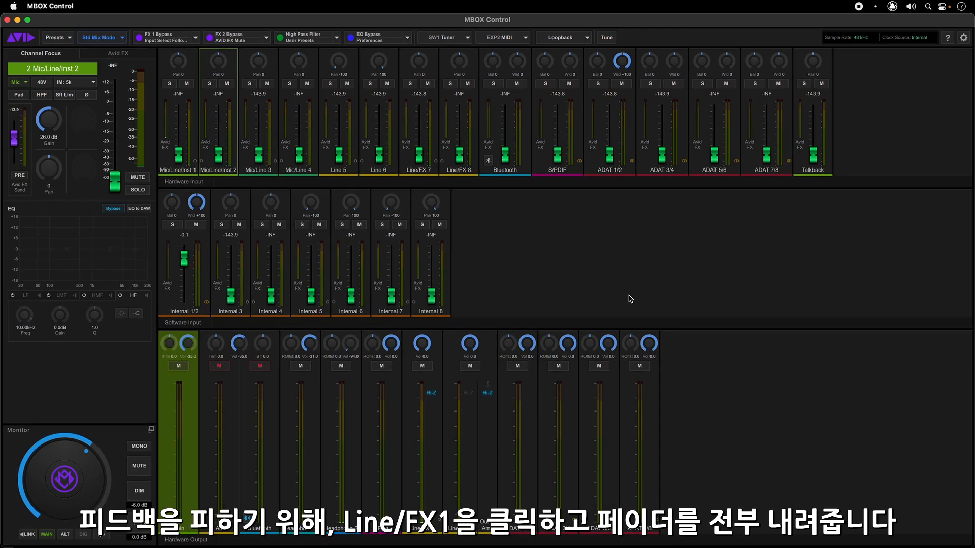
Select the Line/FX 1 output mix and pull its Mic/Line/Inst 1 fader all the way down to -INF
left_click(437, 423)
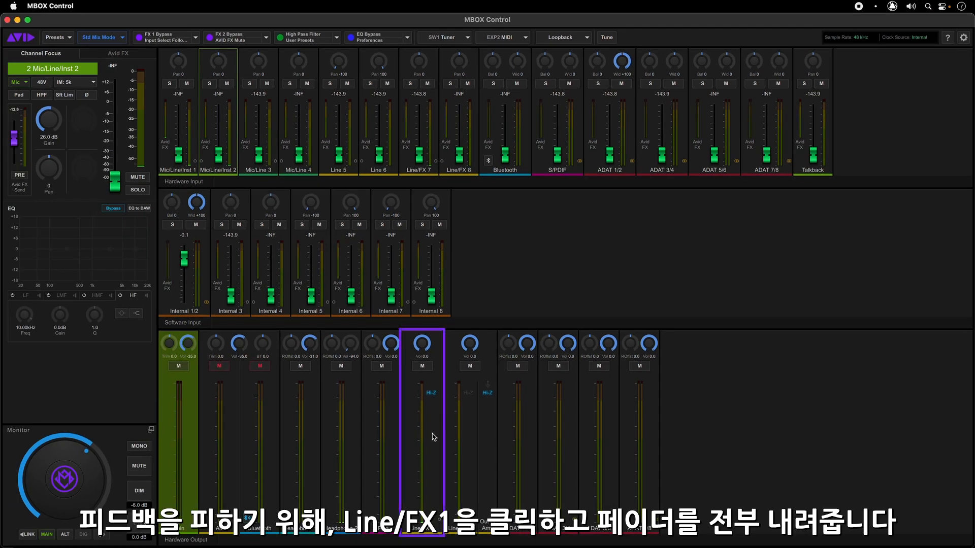
left_click(432, 437)
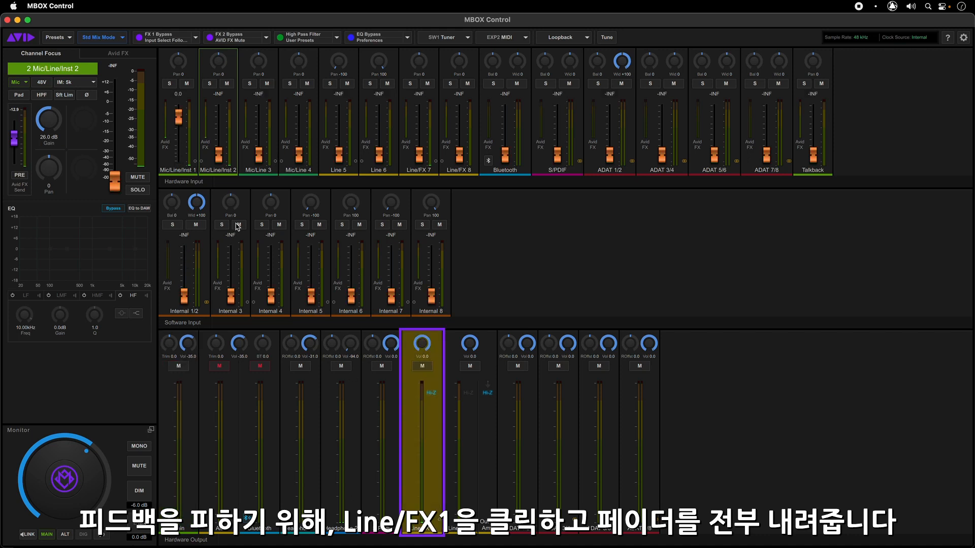
left_click(179, 122)
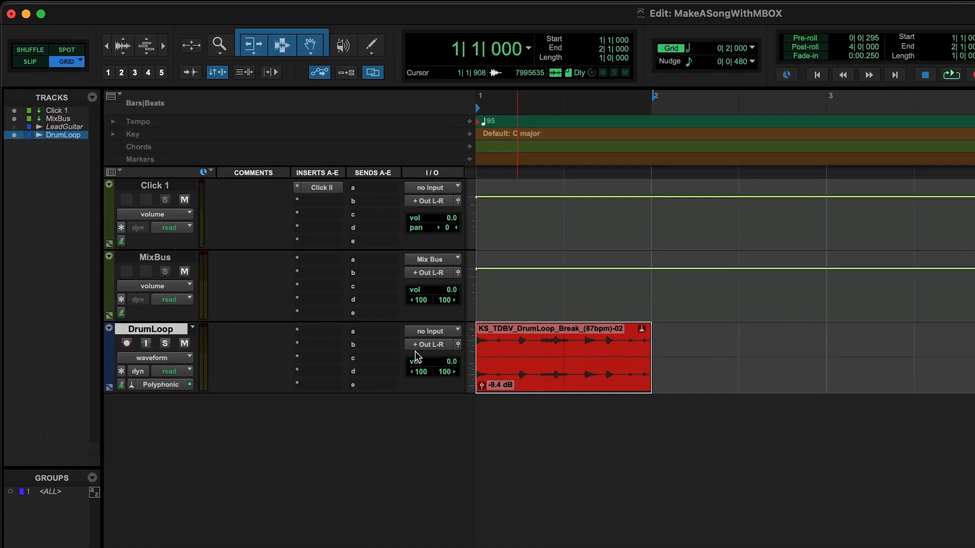
In Pro Tools, assign send a of the DrumLoop track to the output MBOX Studio Internal 3 (Mono)
left_click(368, 337)
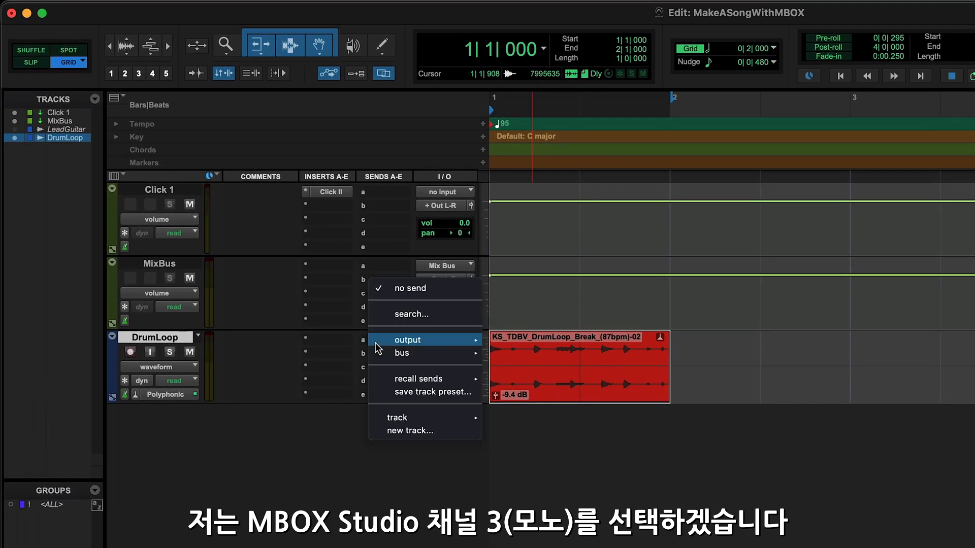
mouse_move(368, 337)
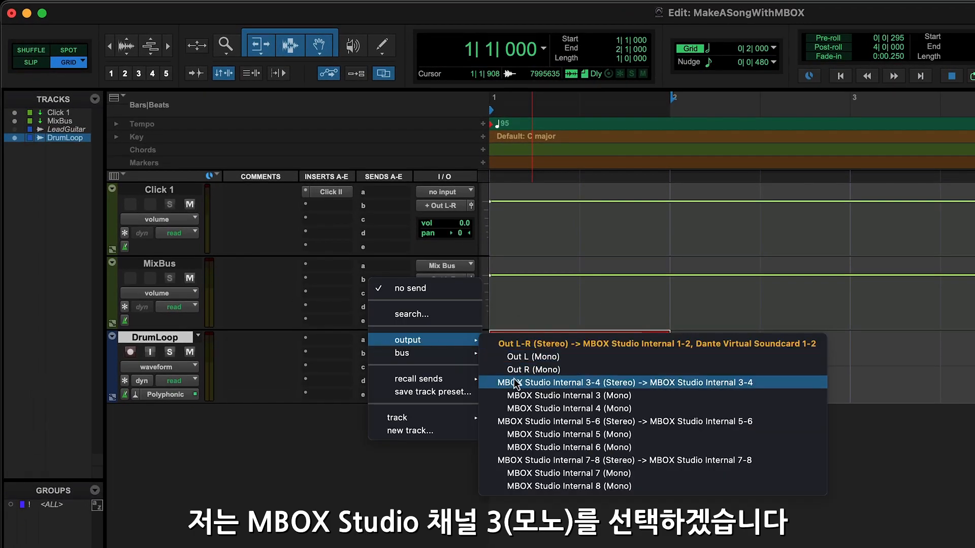
left_click(523, 395)
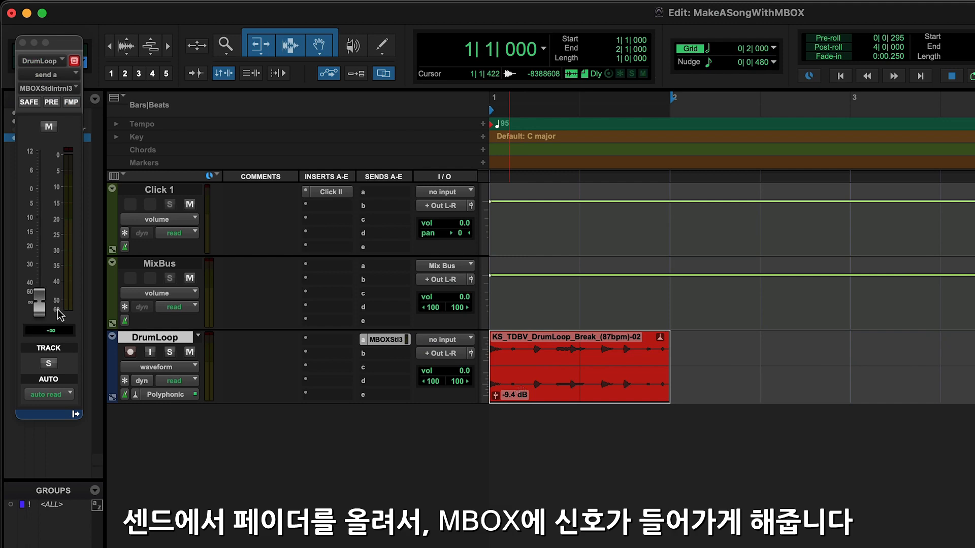
Raise the DrumLoop send level to -7.3 dB, checking the signal during playback
left_click_drag(40, 311, 40, 257)
left_click_drag(41, 220, 41, 215)
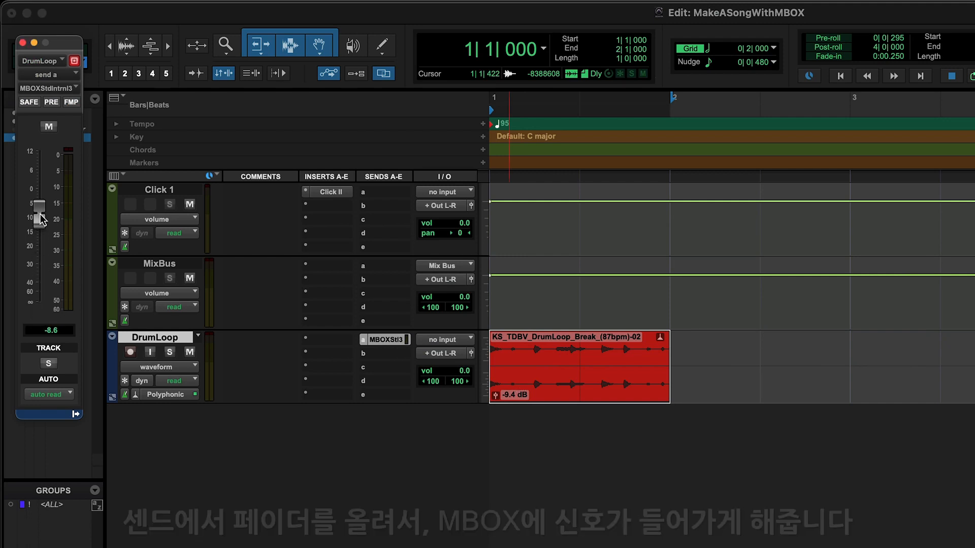
key("space")
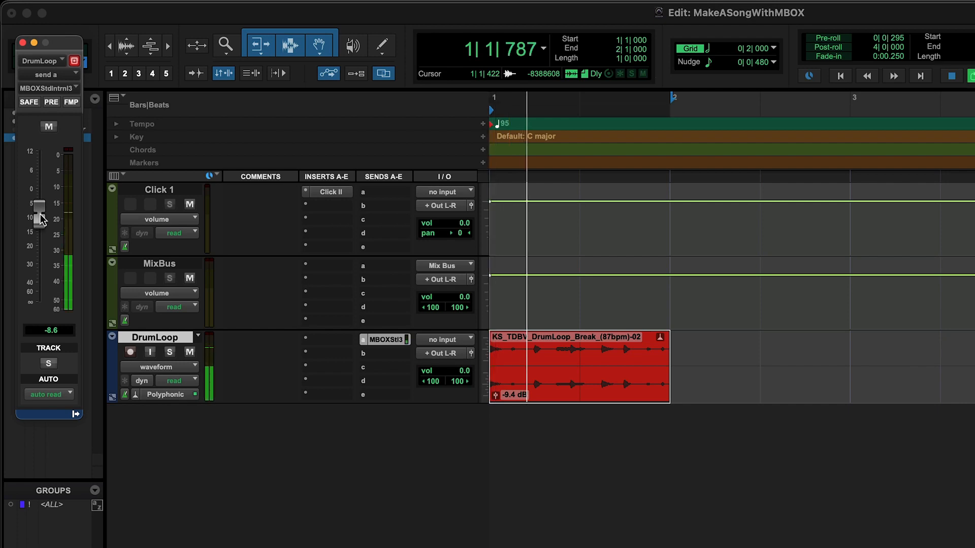
left_click_drag(40, 214, 41, 210)
key("space")
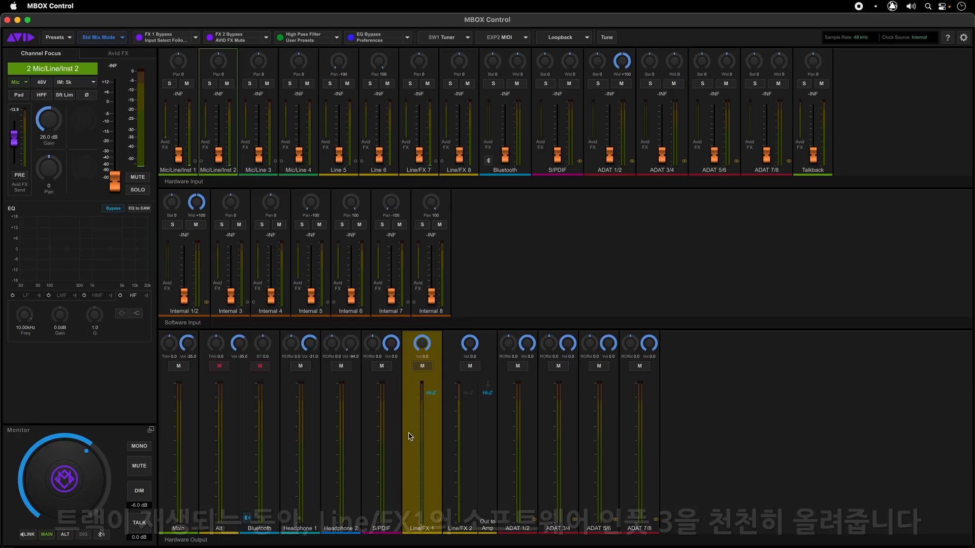
In MBOX Control, raise the Internal 3 software input fader in the Line/FX 1 mix
mouse_move(230, 296)
left_mouse_down()
mouse_move(230, 269)
mouse_move(234, 304)
left_mouse_up()
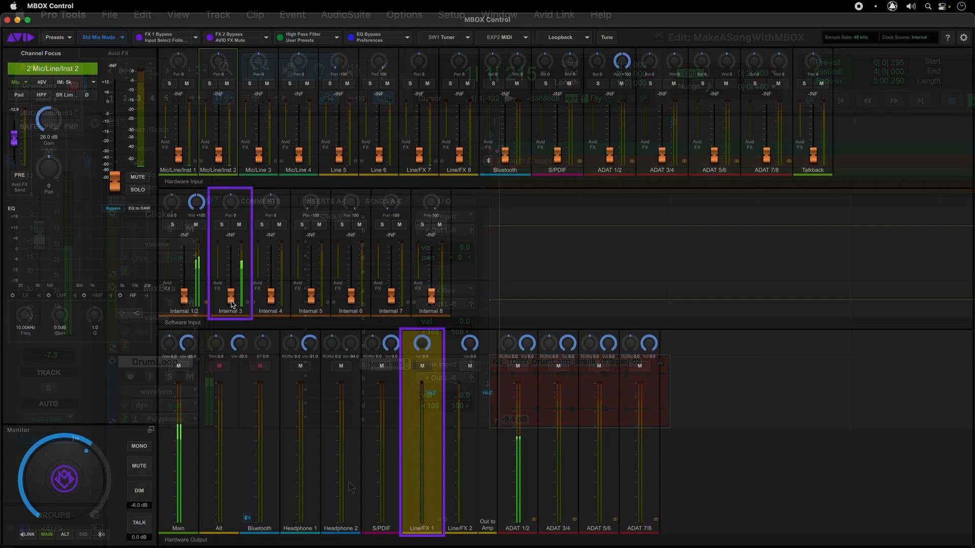
left_click_drag(233, 301, 233, 278)
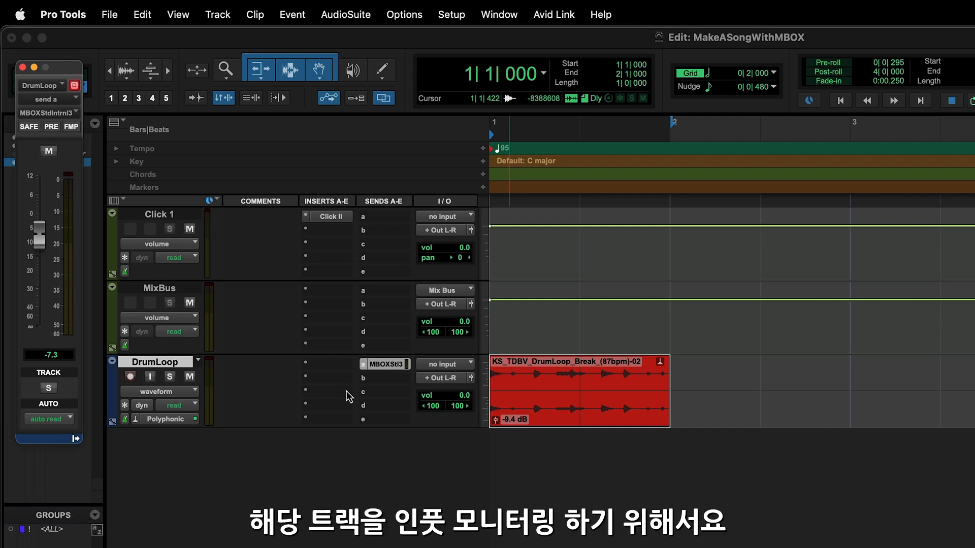
In Pro Tools, create one new track from the DrumFX preset in the TJTrackPresets category
key("shift+super+n")
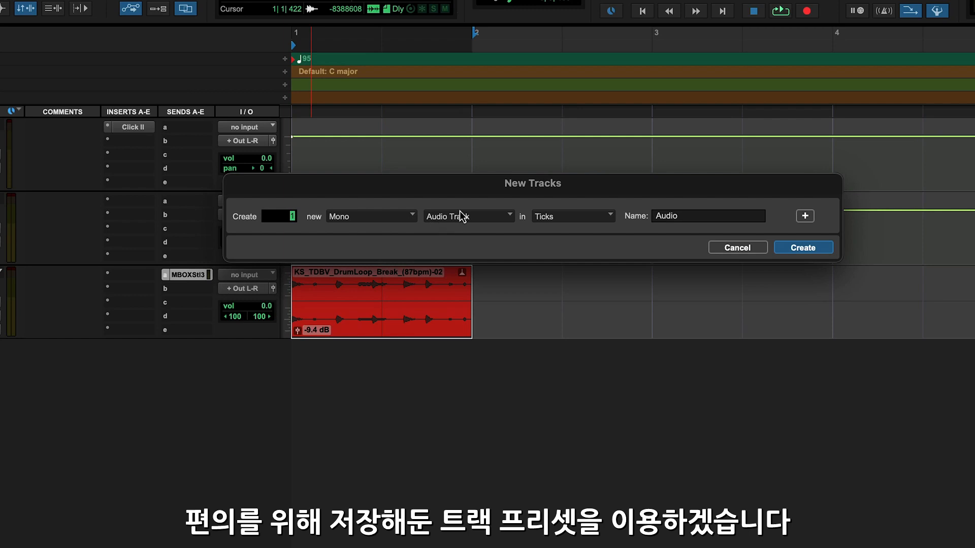
left_click(460, 215)
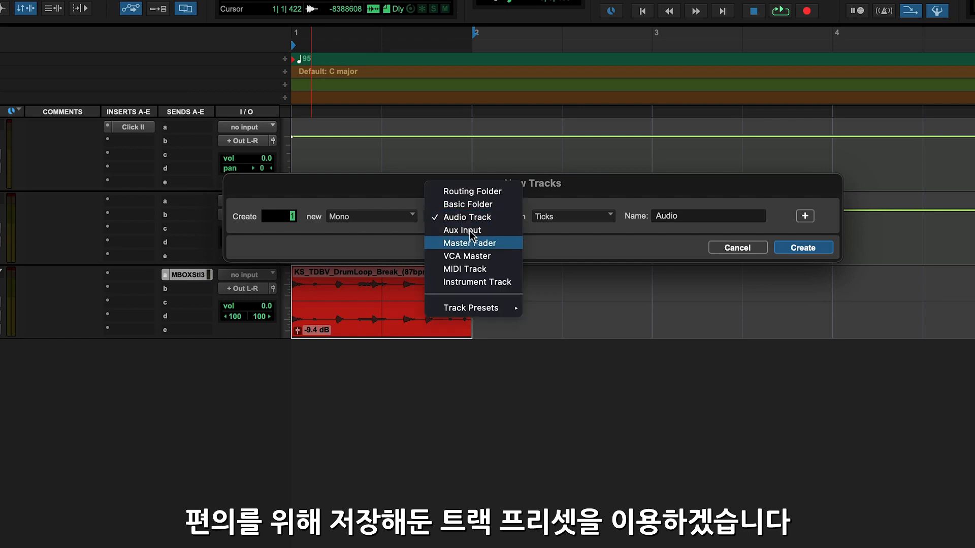
mouse_move(492, 308)
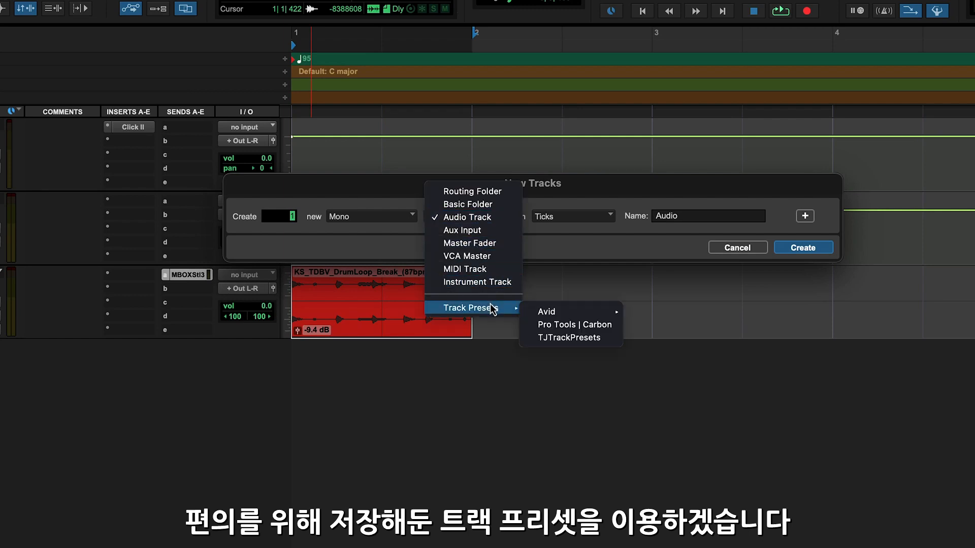
left_click(553, 338)
left_click(570, 221)
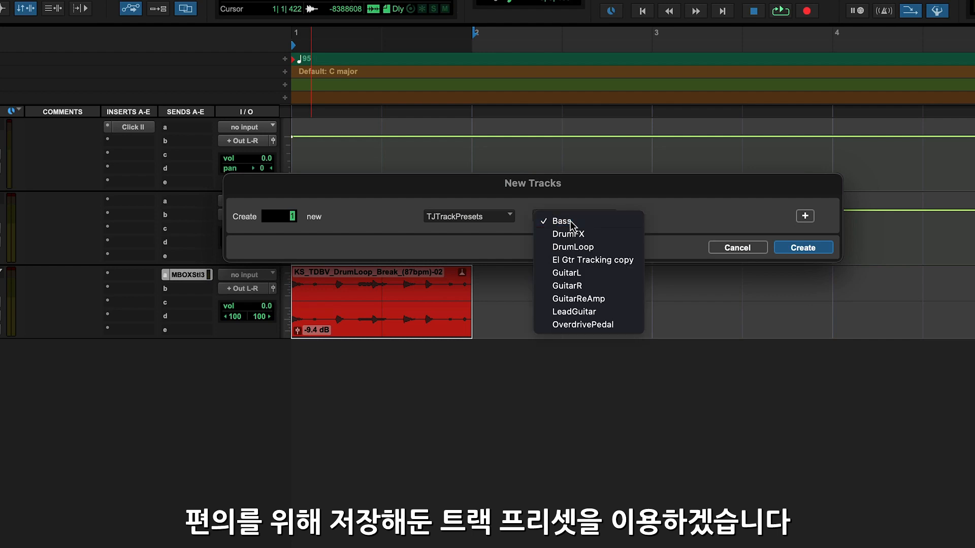
left_click(567, 234)
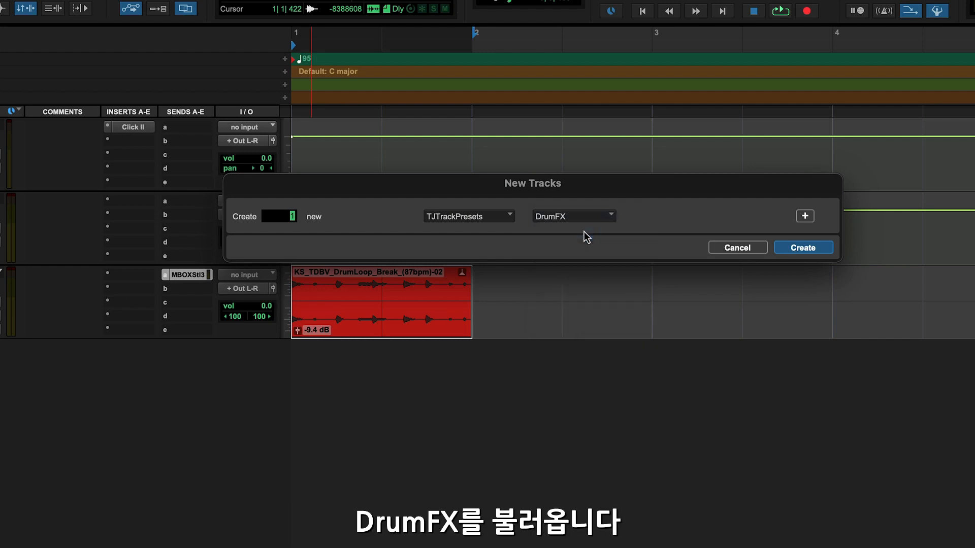
left_click(795, 249)
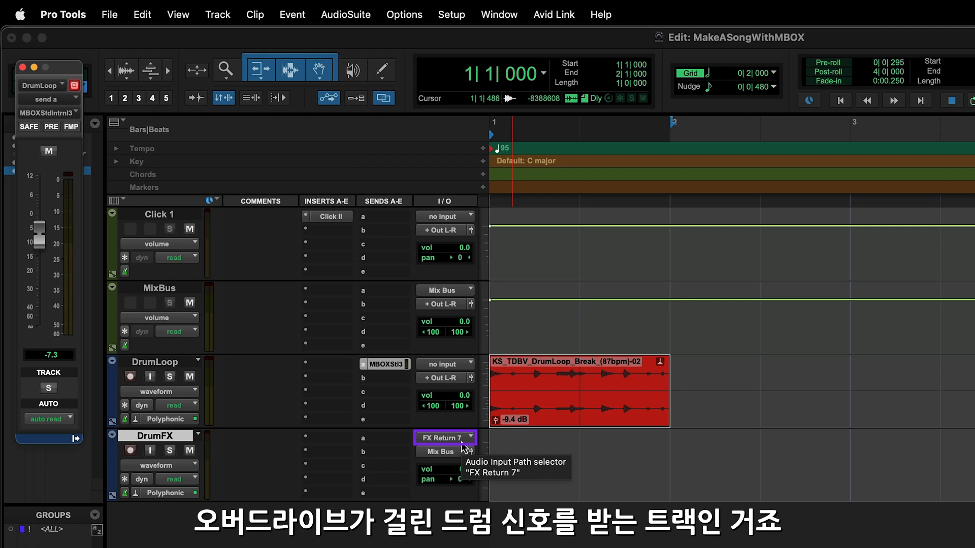
Record-arm the DrumFX track, enable its input monitoring, and start playback to hear the effect return
left_click(130, 450)
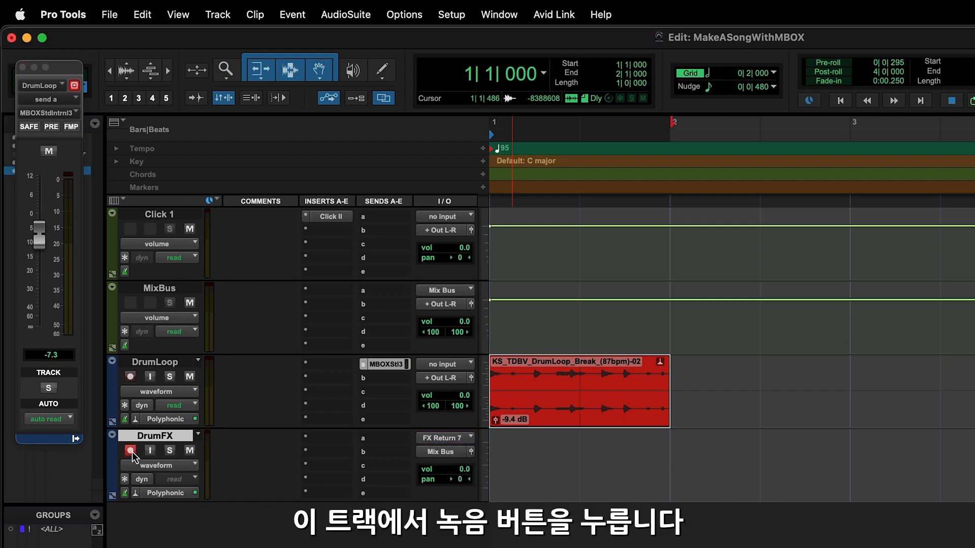
left_click(149, 451)
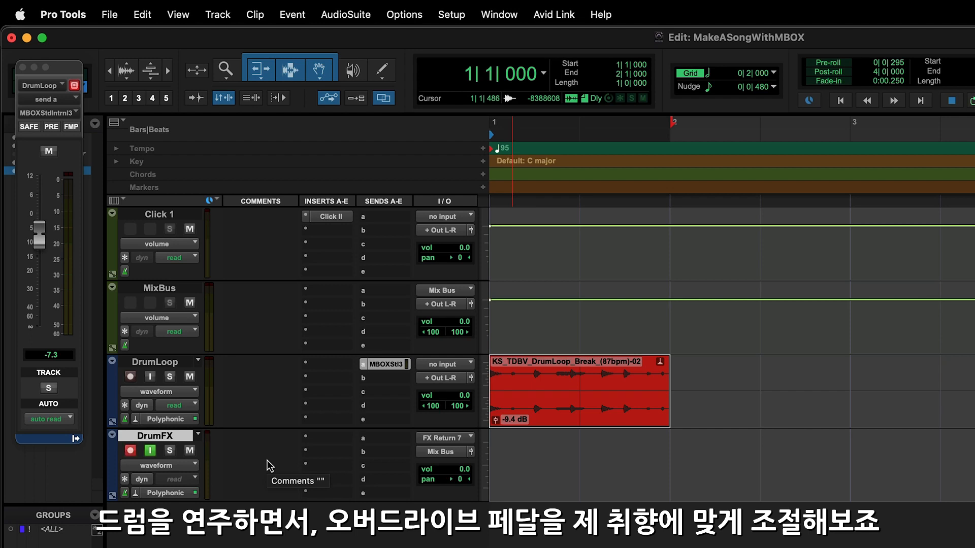
key("space")
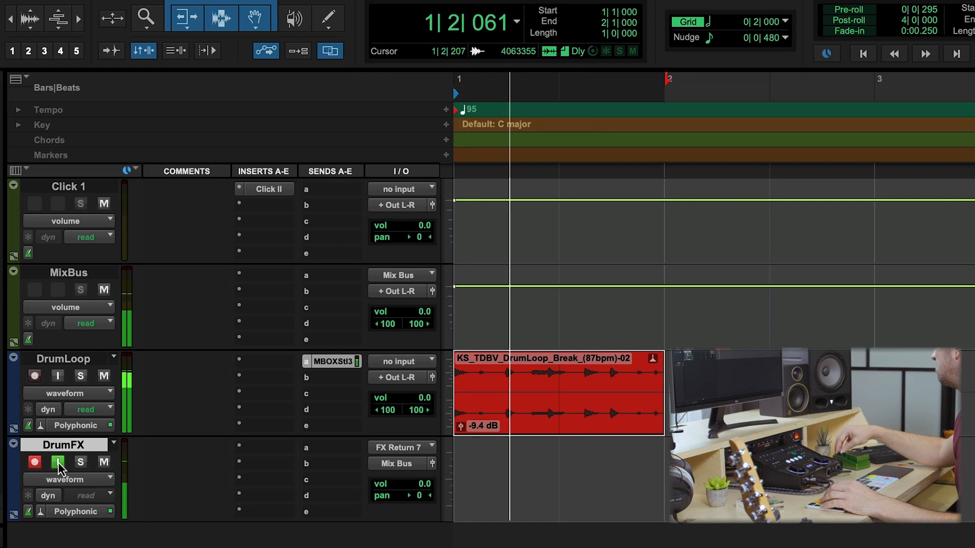
Stop playback, close the send window, turn off input monitoring on DrumFX, and record the effect return onto that track
key("space")
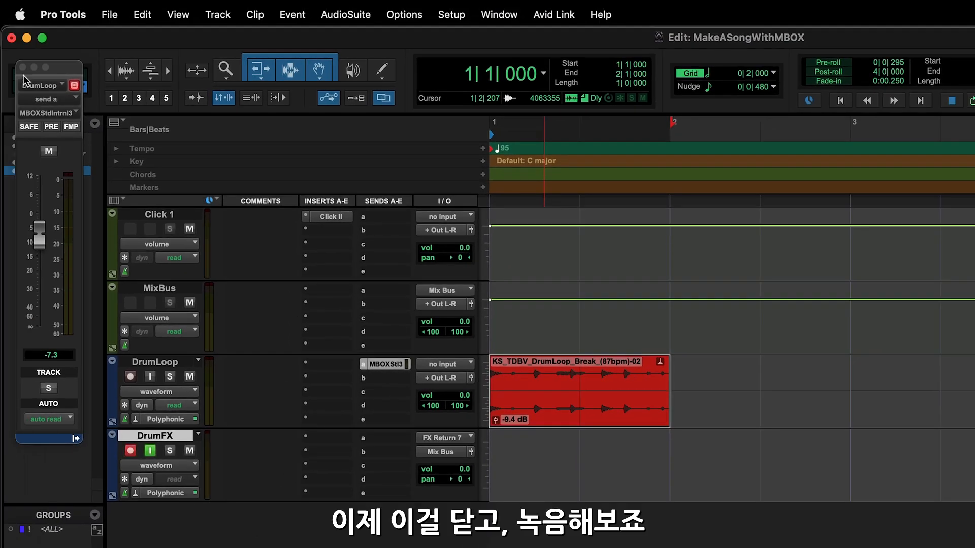
left_click(25, 69)
left_click(149, 451)
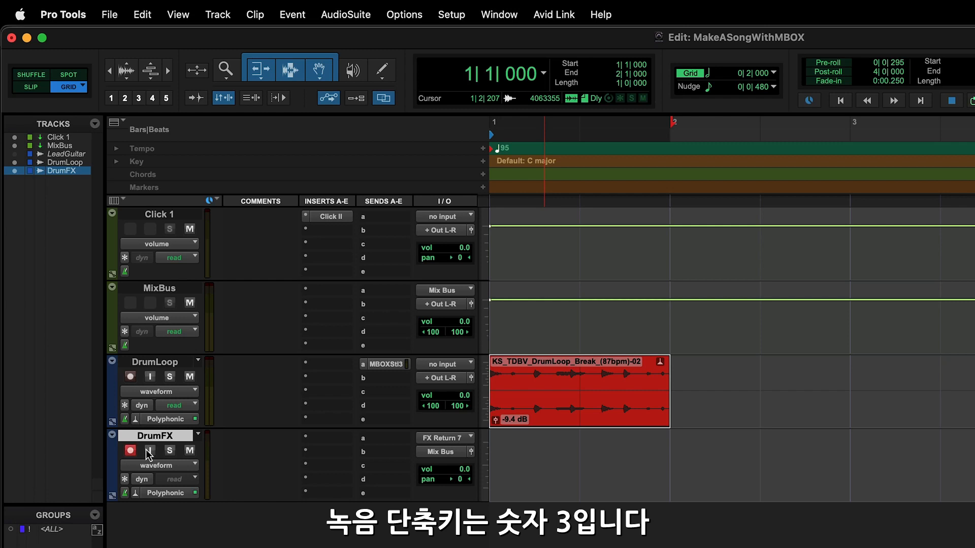
key("KP_3")
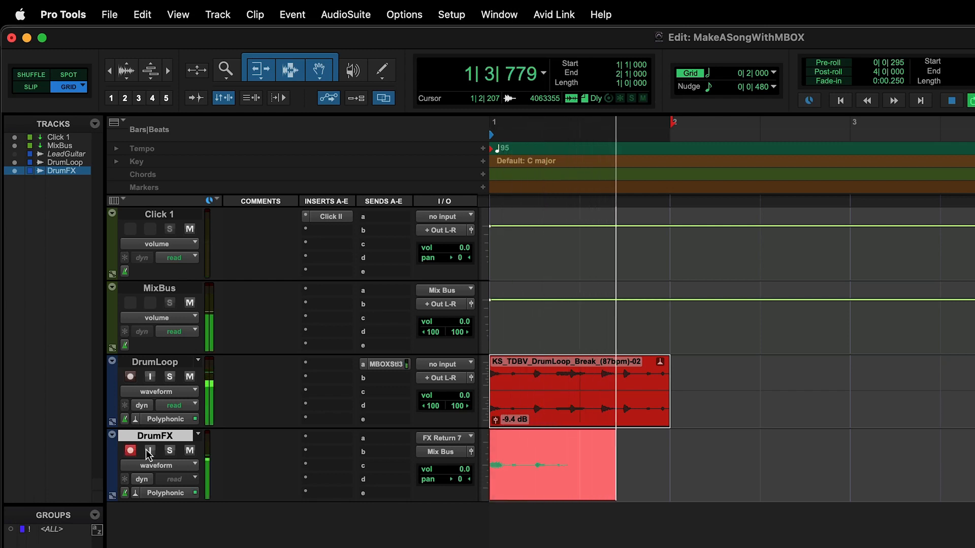
Make the DrumLoop track's send to MBOX Studio Internal 3 inactive
right_click(389, 372)
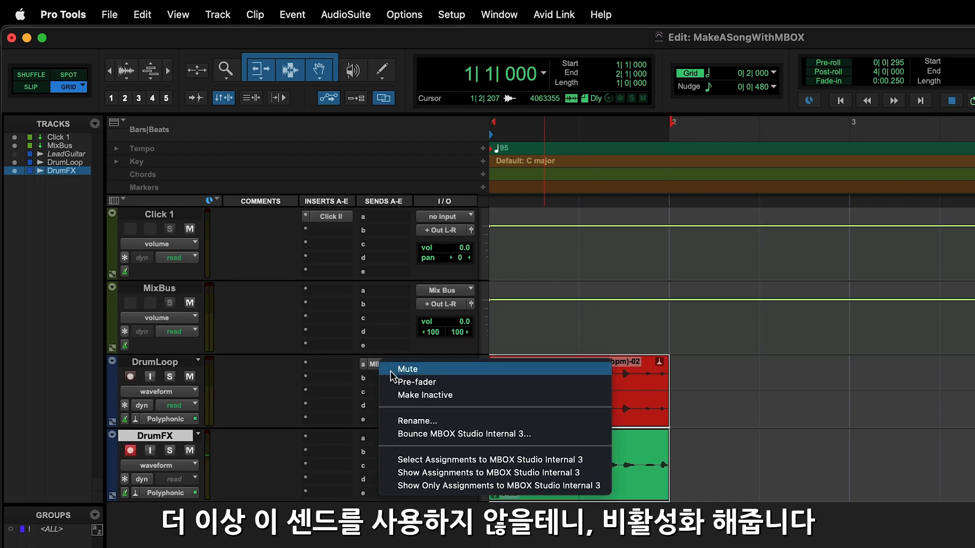
left_click(401, 395)
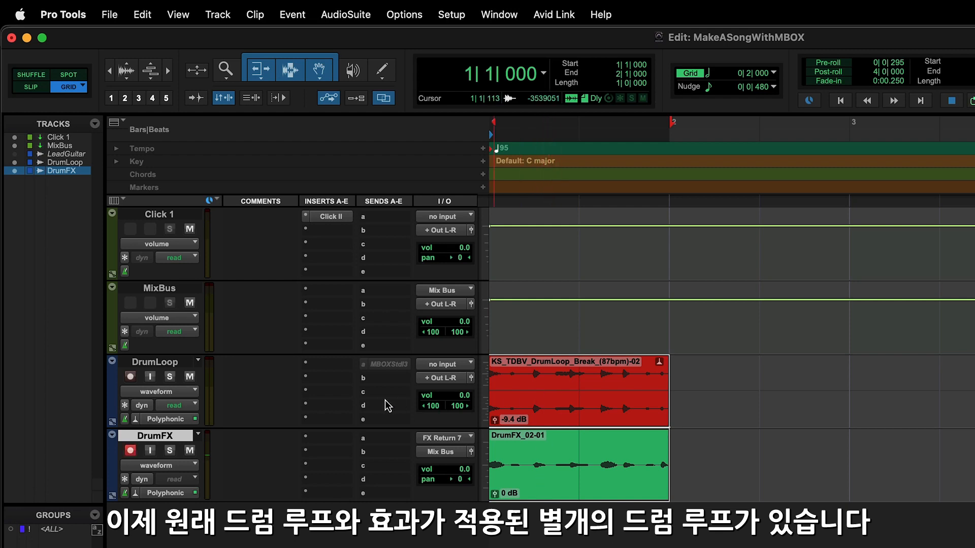
Disarm the DrumFX track and audition its recording, first soloed and then together with the DrumLoop track
left_click(167, 453)
left_click(129, 452)
key("space")
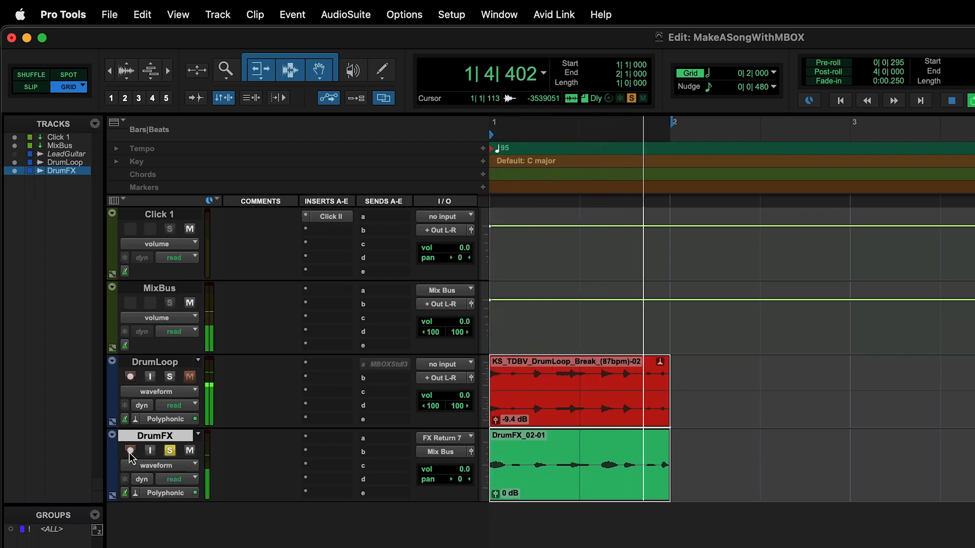
key("space")
left_click(169, 452)
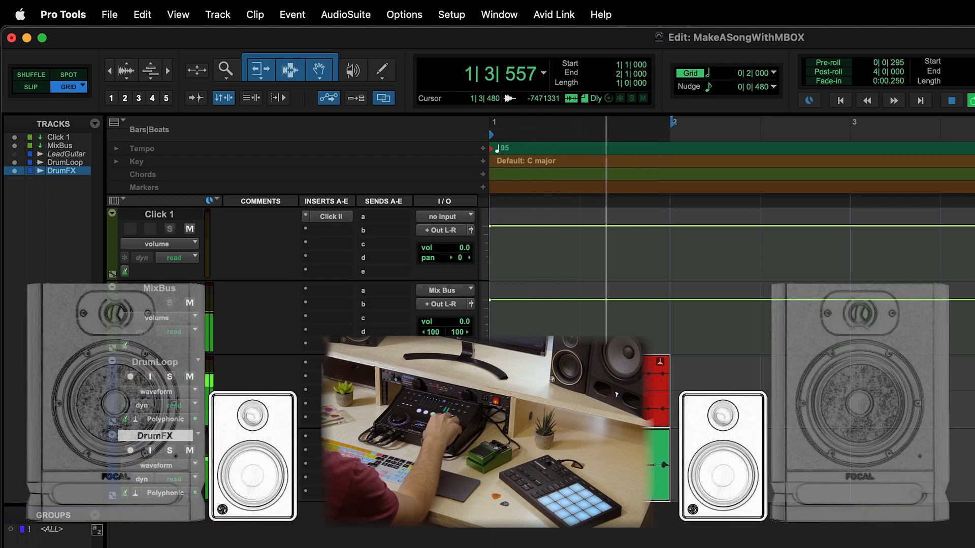
key("space")
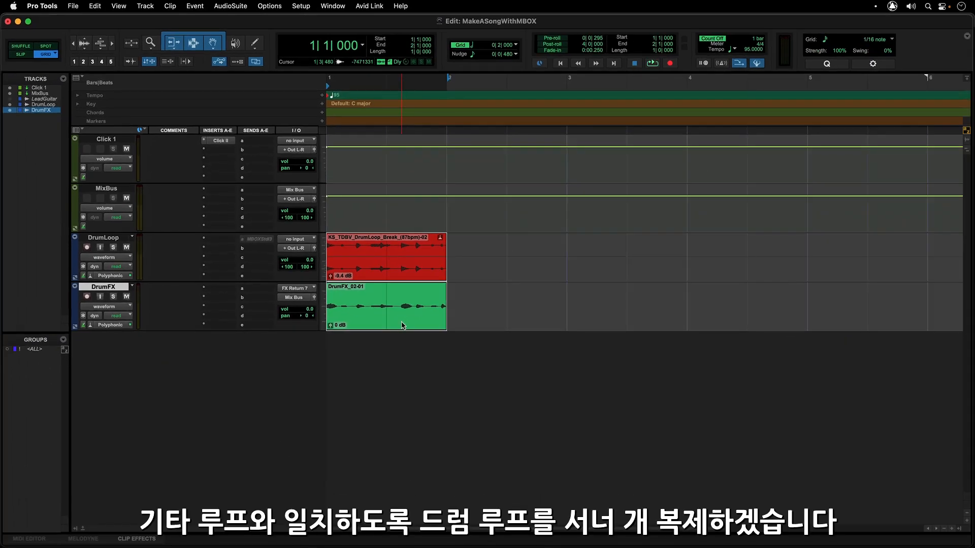
Duplicate the DrumLoop and DrumFX clips three times so both fill bars 1 to 4
key("super+d")
key("super+d")
key("super+d")
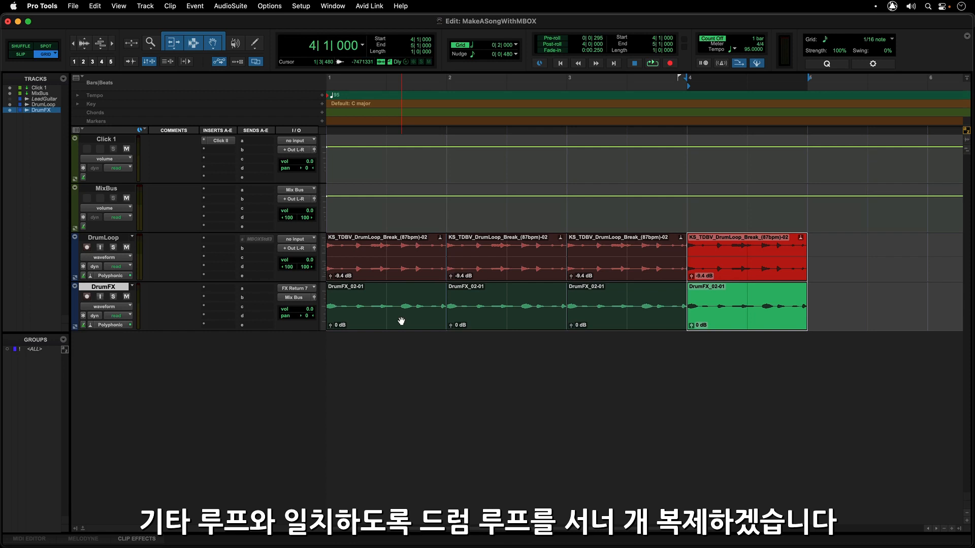
left_click(401, 321)
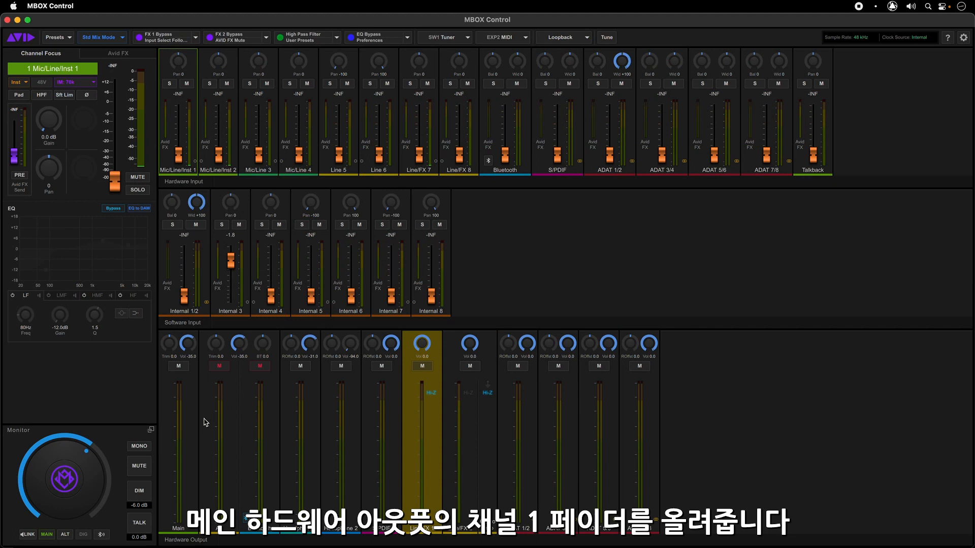
In MBOX Control, select the Main output mix and raise the Mic/Line/Inst 1 fader to 0.0 dB
left_click(192, 434)
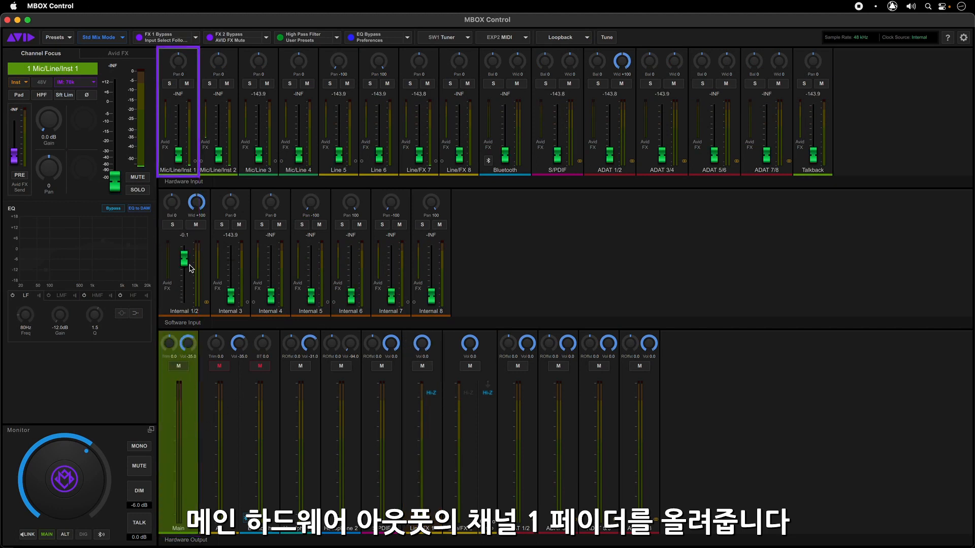
left_click(179, 157, "alt")
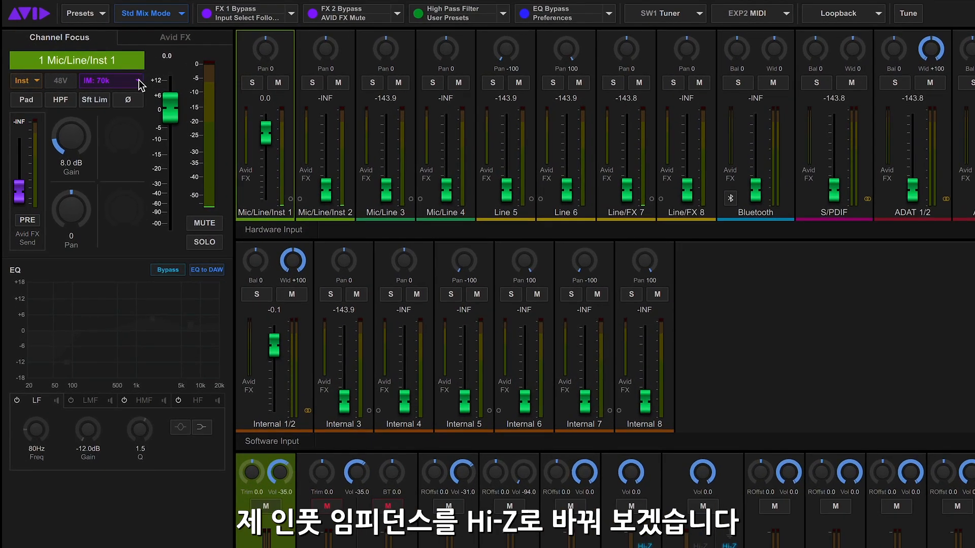
Set the Mic/Line/Inst 1 input impedance to HiZ and take the channel's EQ out of bypass
left_click(138, 80)
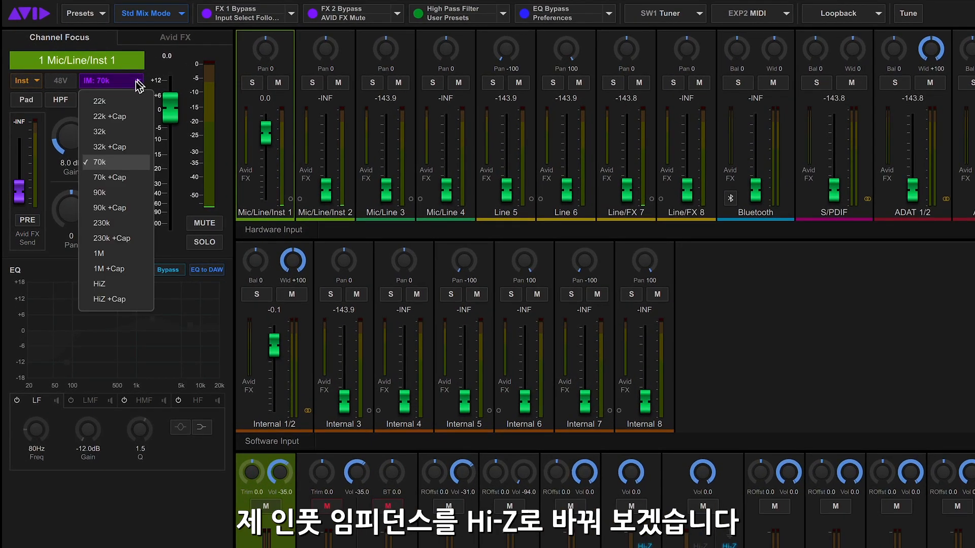
left_click(127, 289)
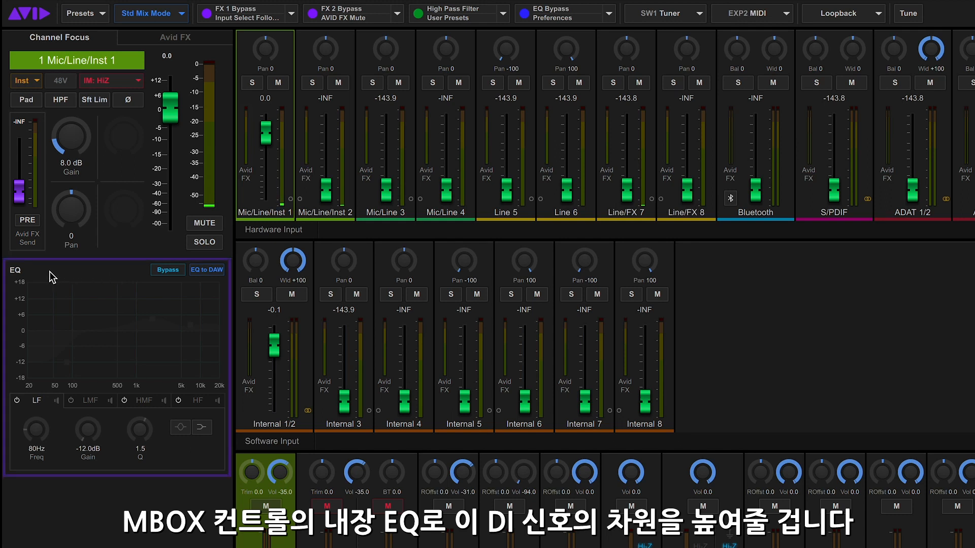
left_click(172, 273)
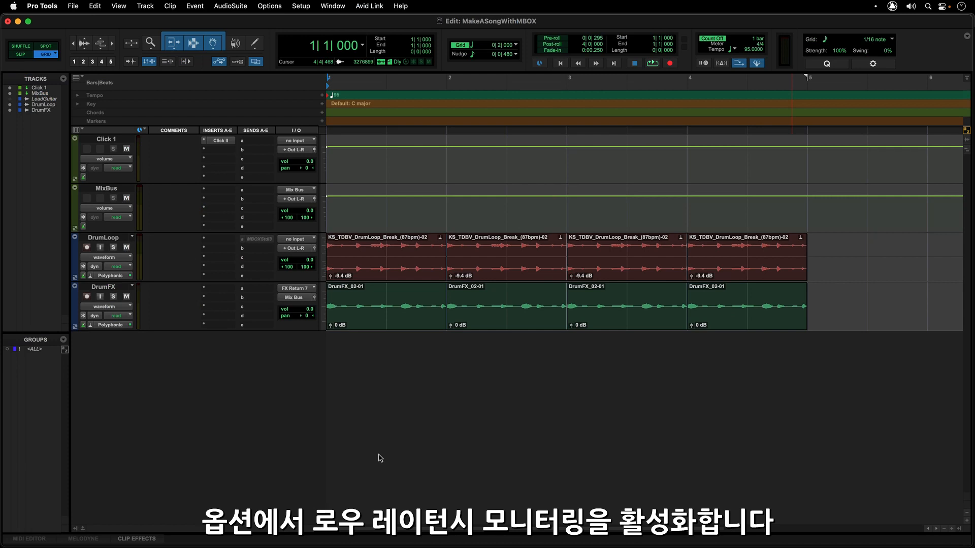
In Pro Tools, enable Low Latency Monitoring
left_click(267, 5)
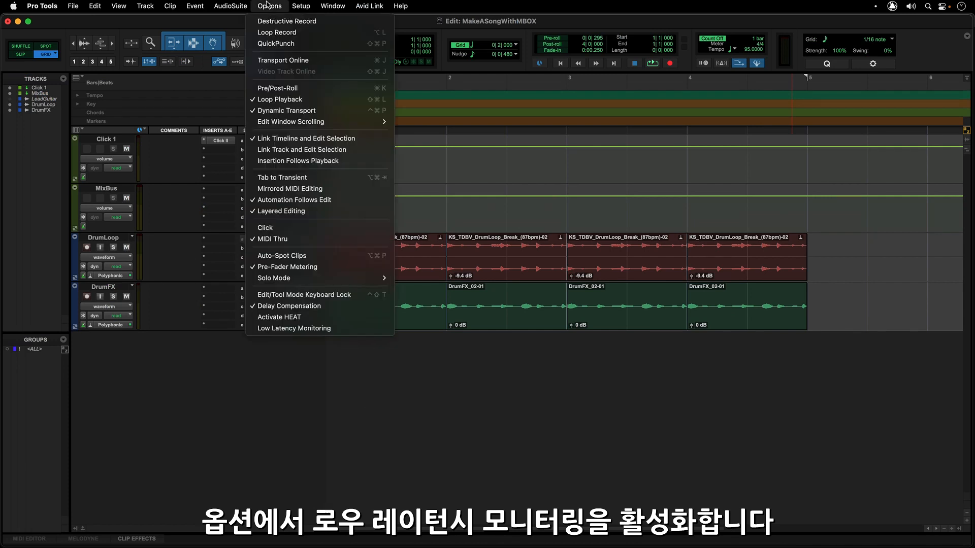
left_click(310, 329)
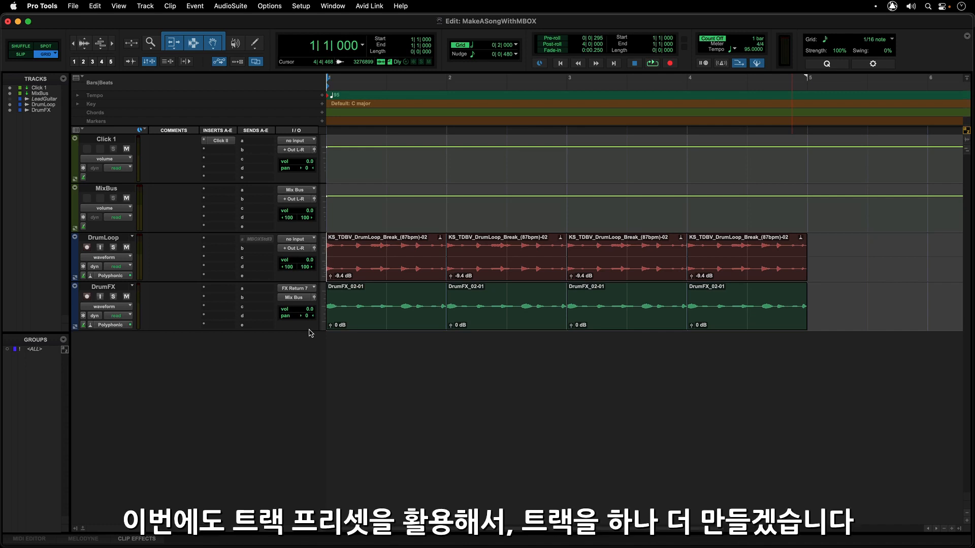
Create one new track from the GuitarL preset in the TJTrackPresets category
key("super+shift+n")
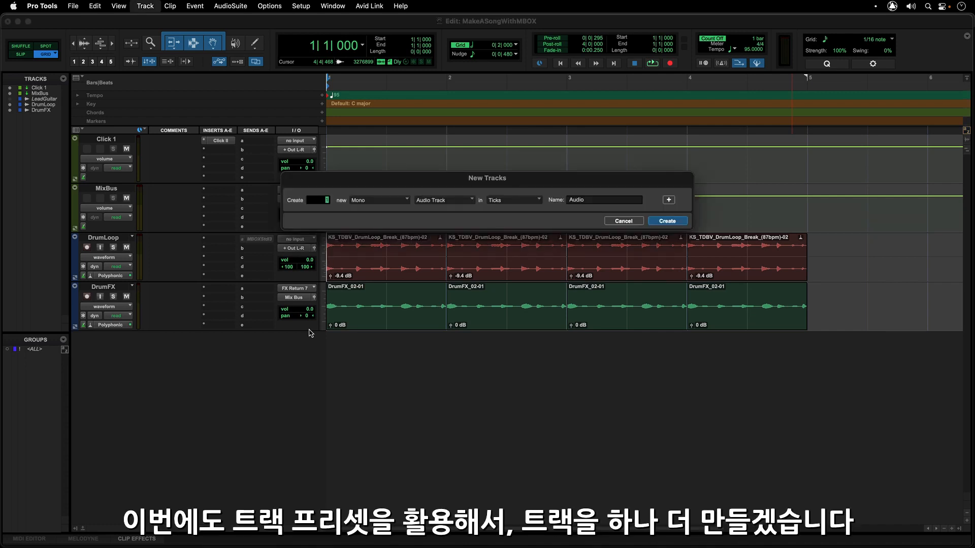
left_click(470, 200)
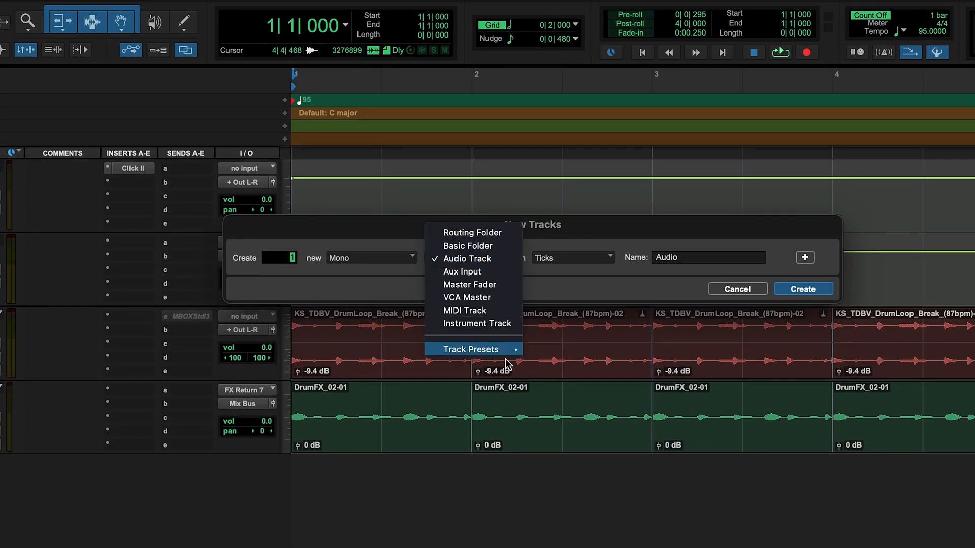
mouse_move(505, 363)
left_click(553, 381)
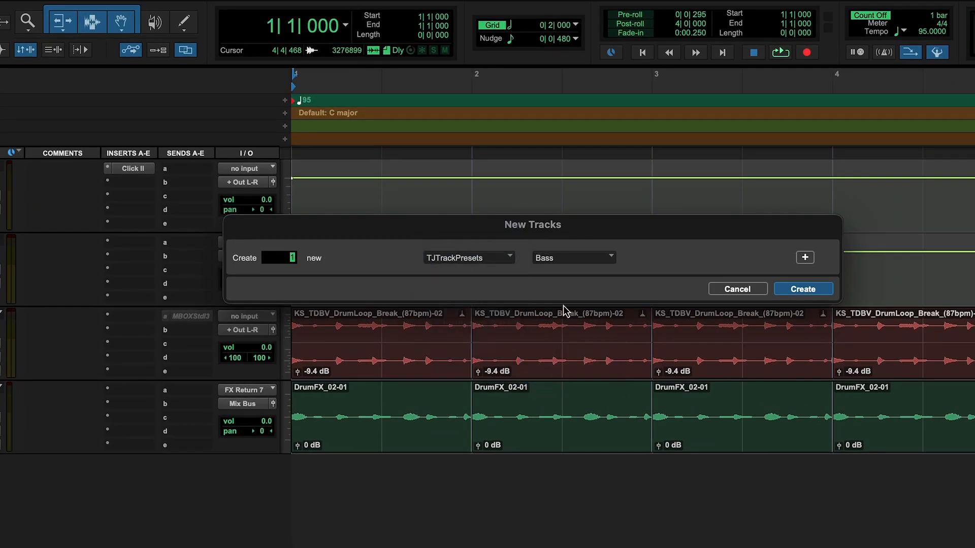
left_click(578, 260)
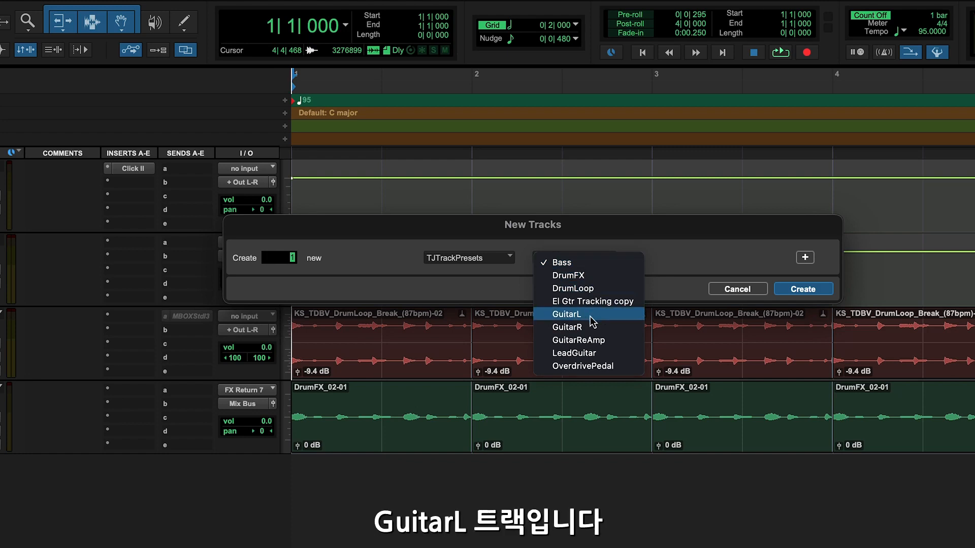
left_click(591, 319)
left_click(794, 289)
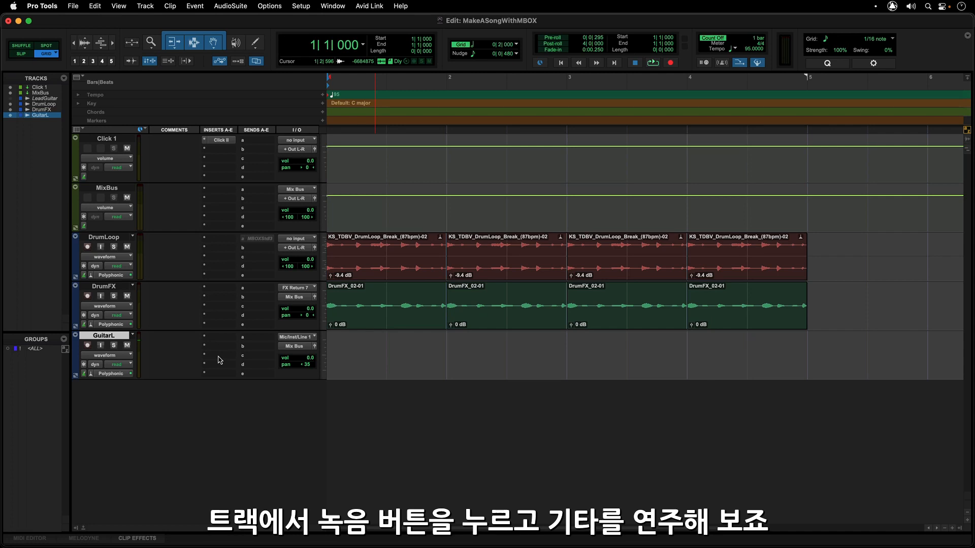
Arm GuitarL, record the guitar part, trim the clip's end back to the start of bar 5, and disarm the track
left_click(87, 346)
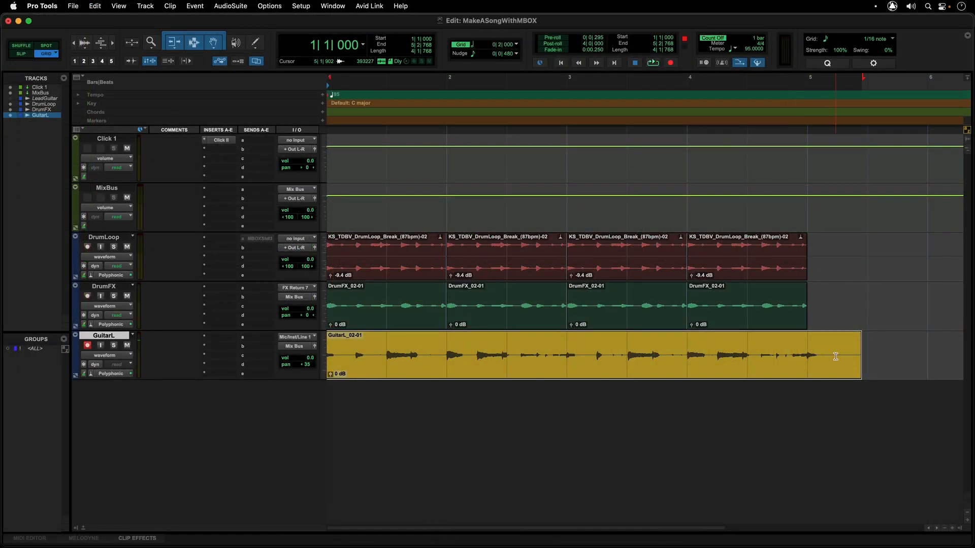
left_click_drag(857, 362, 807, 362)
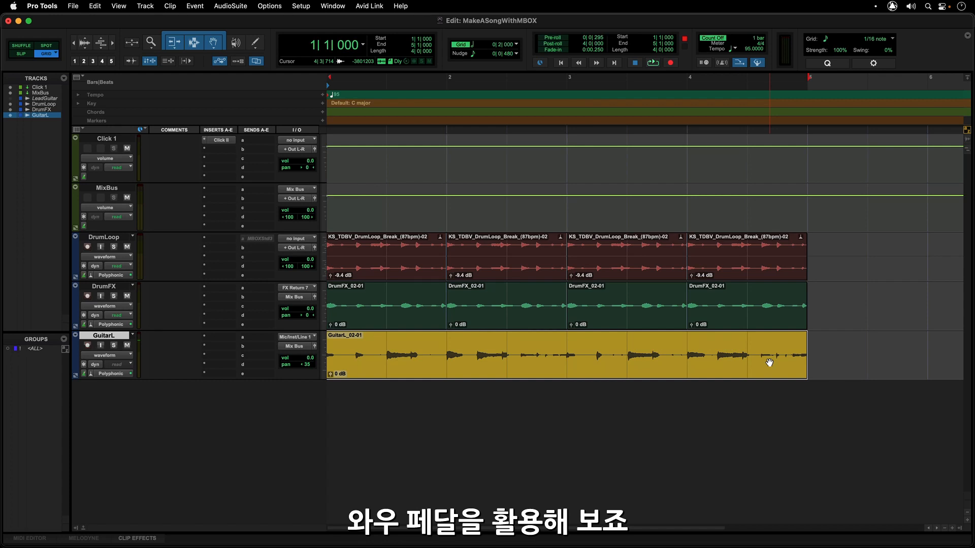
key("shift+r")
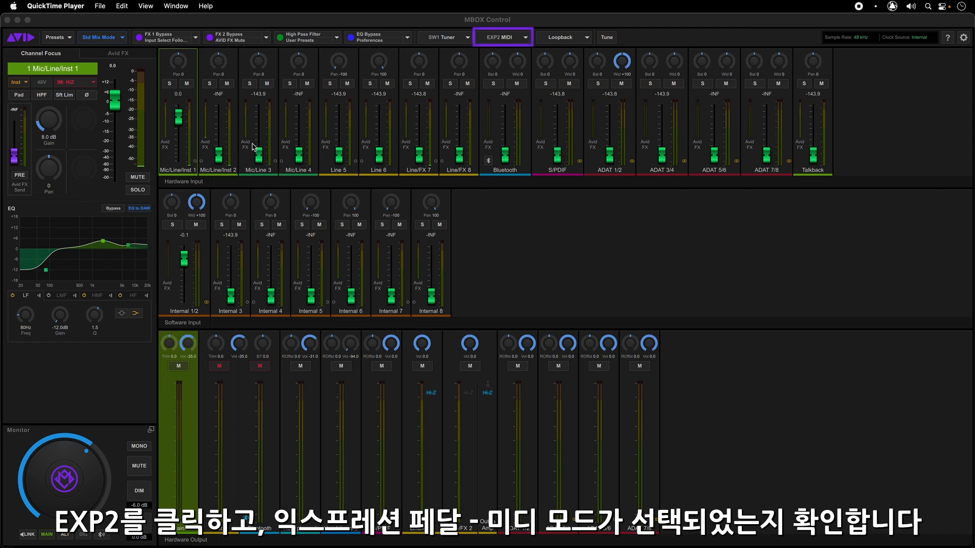
In MBOX Control, check that EXP2 uses Expression Pedal Mode - MIDI Mode, and set the Mic/Line/Inst 1 impedance to 70k
left_click(524, 39)
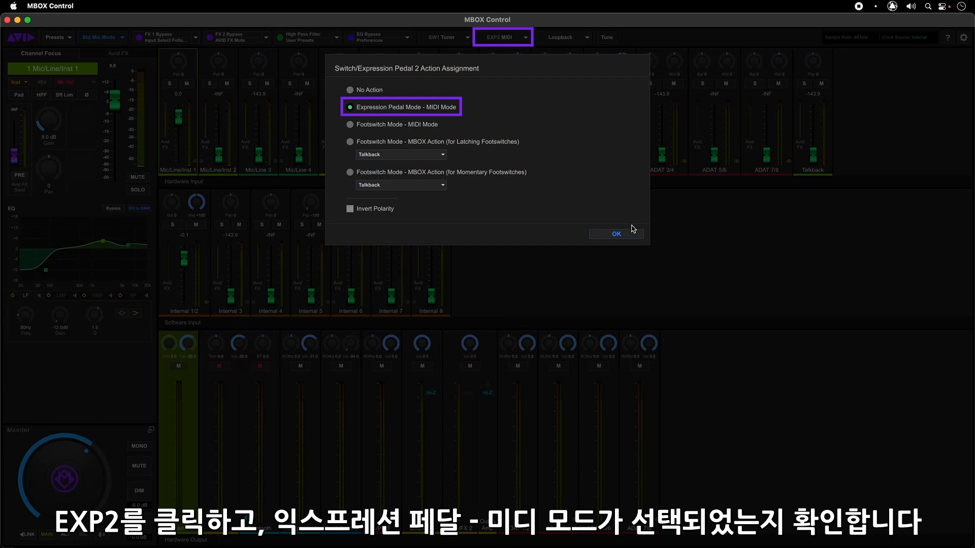
left_click(630, 235)
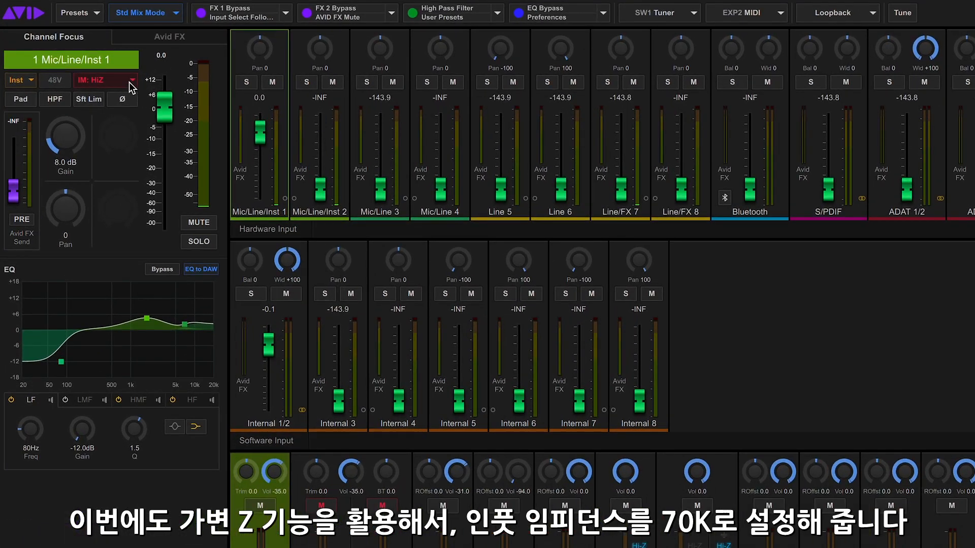
left_click(91, 82)
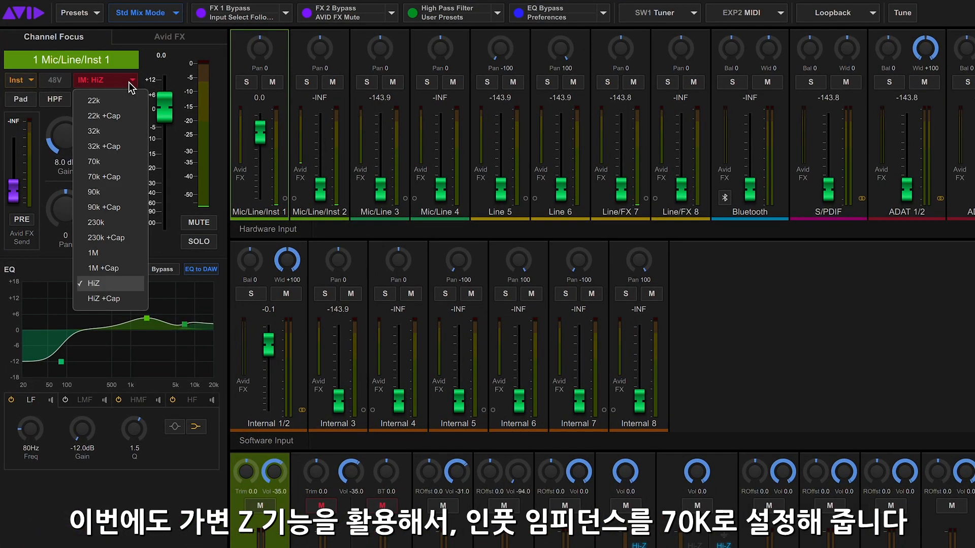
left_click(123, 163)
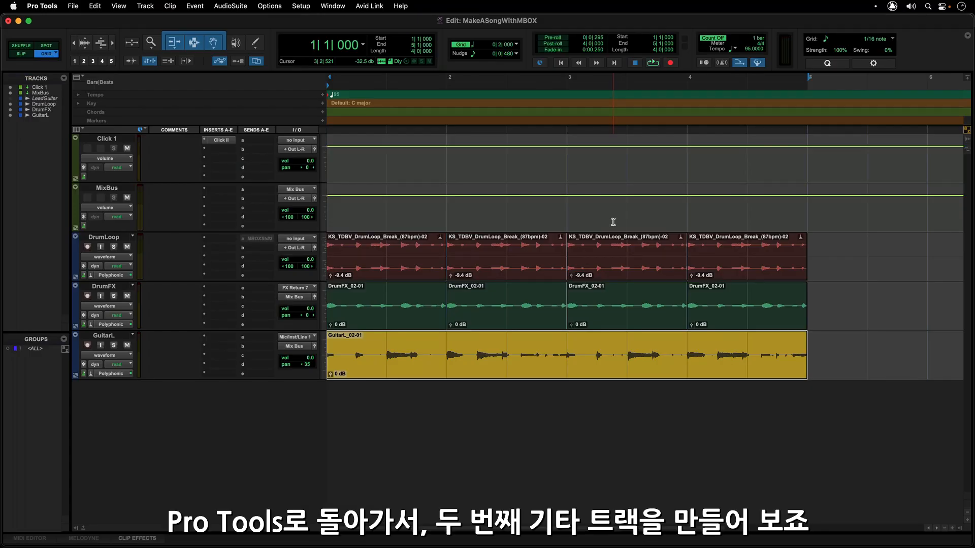
In Pro Tools, create one new track from the GuitarR preset in the TJTrackPresets category
key("super+shift+n")
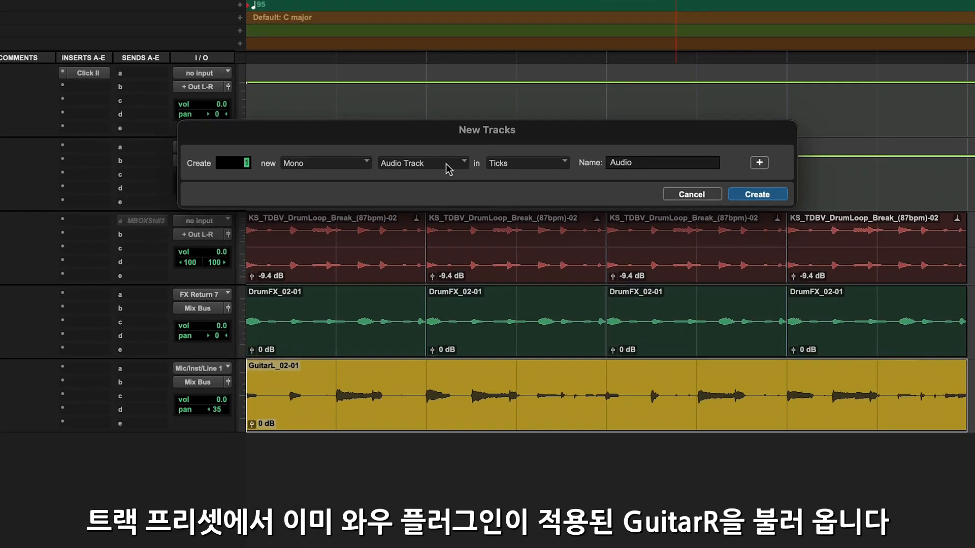
left_click(459, 198)
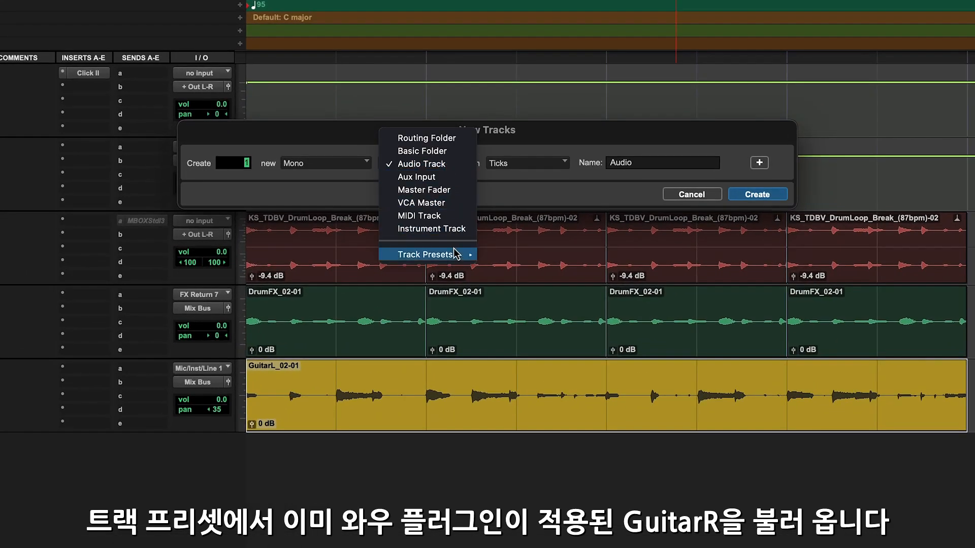
mouse_move(455, 254)
left_click(523, 287)
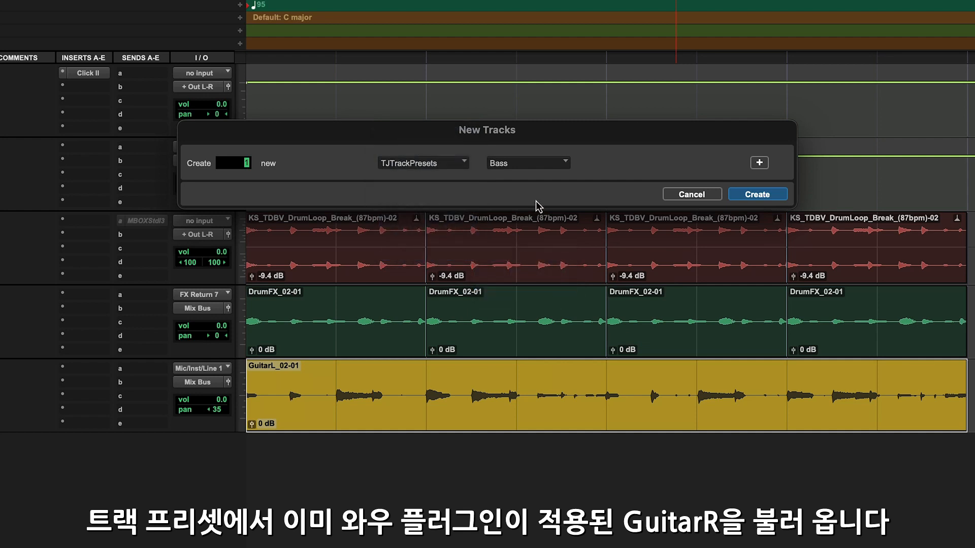
left_click(552, 166)
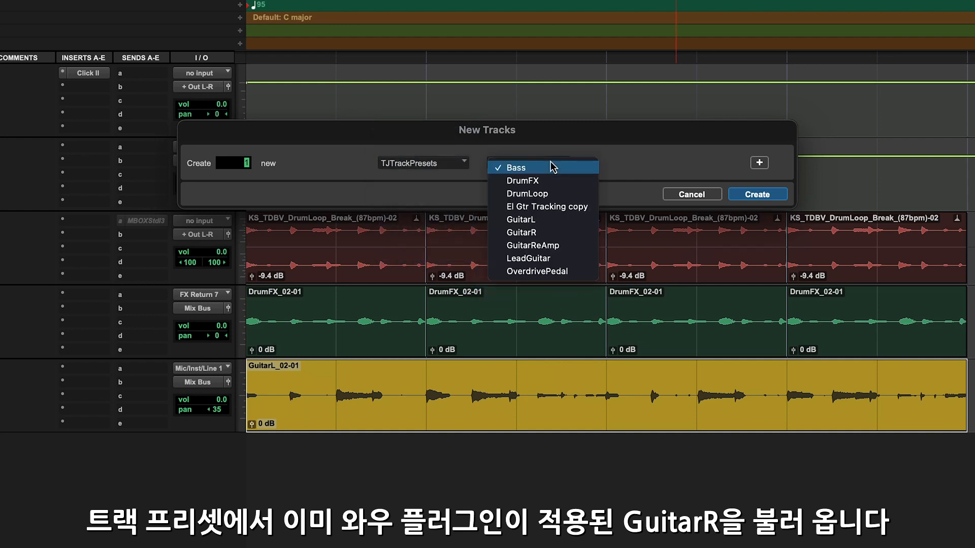
left_click(548, 235)
left_click(756, 194)
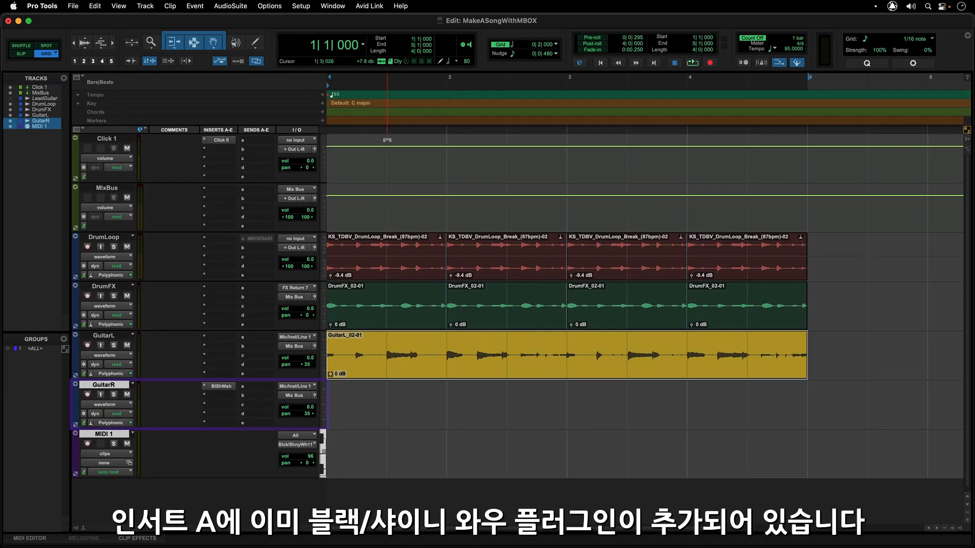
Open the Black/Shiny Wah plug-in on the GuitarR track and record-arm both the GuitarR and MIDI 1 tracks
left_click(229, 391)
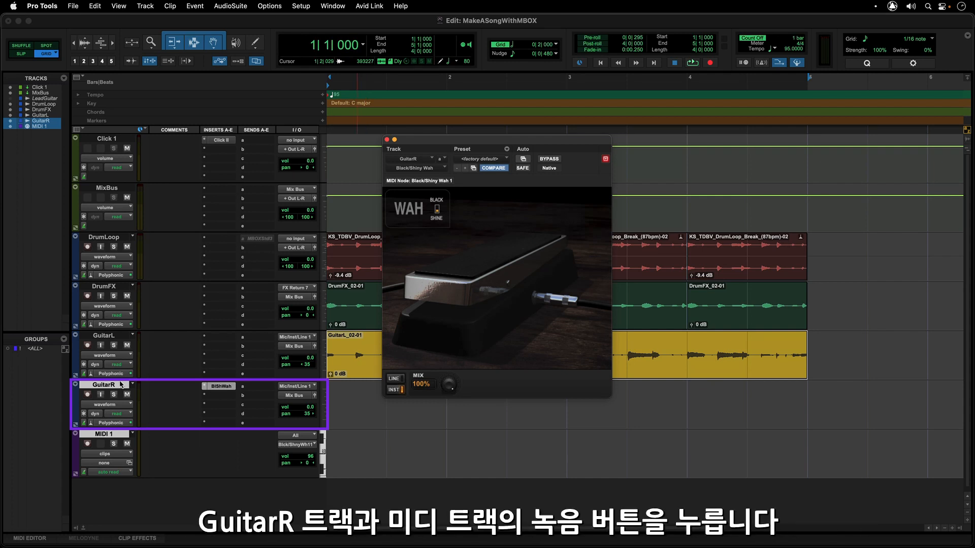
left_click(87, 395)
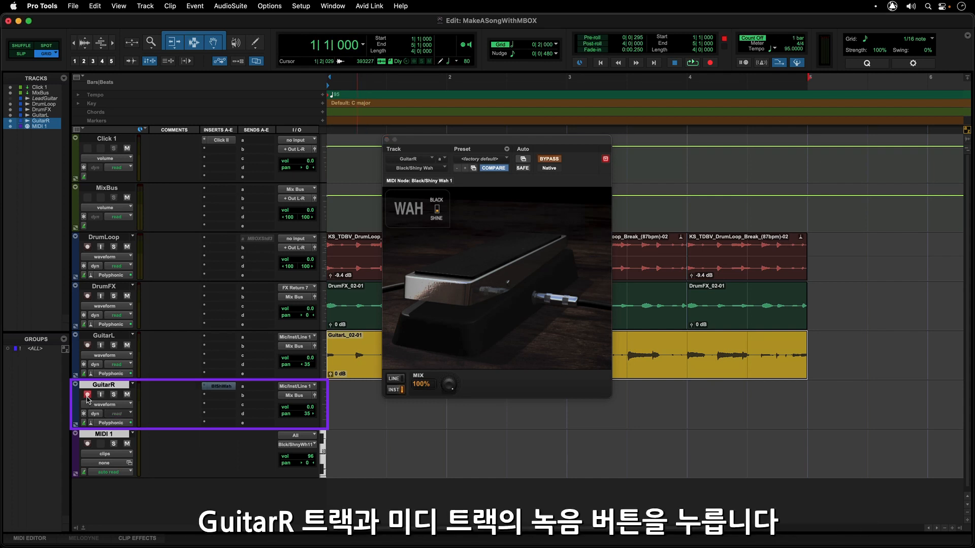
left_click(88, 444)
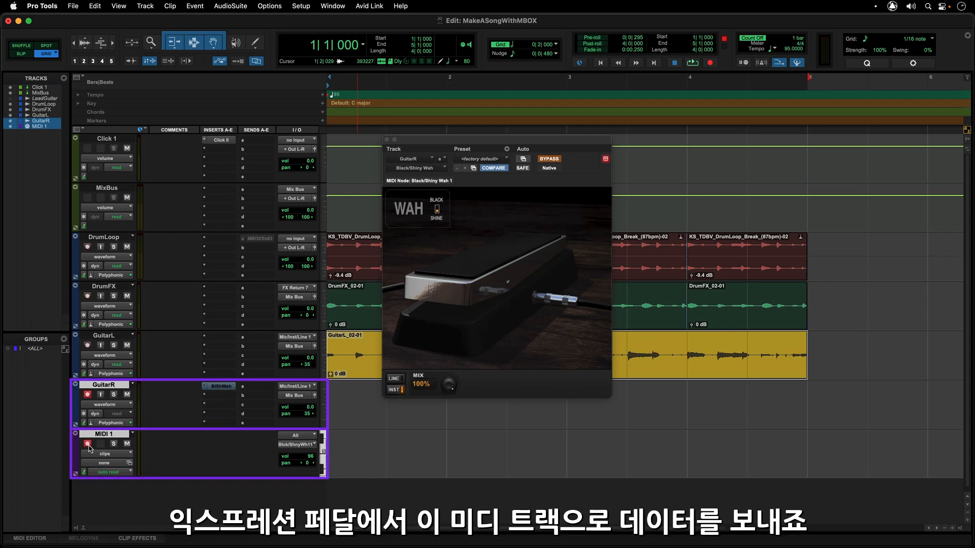
Check that the wah pedal's position is assigned to CC11, and close the plug-in window
right_click(469, 278)
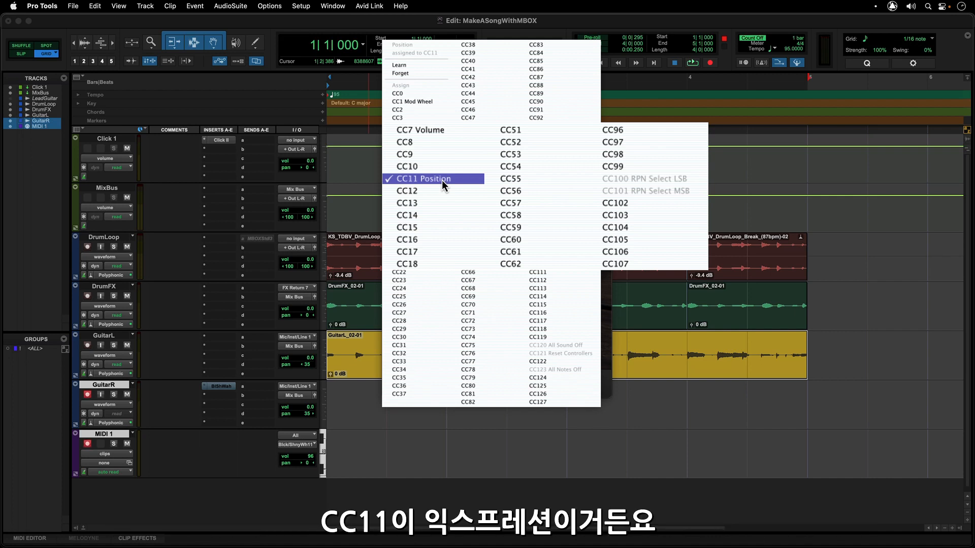
left_click(610, 222)
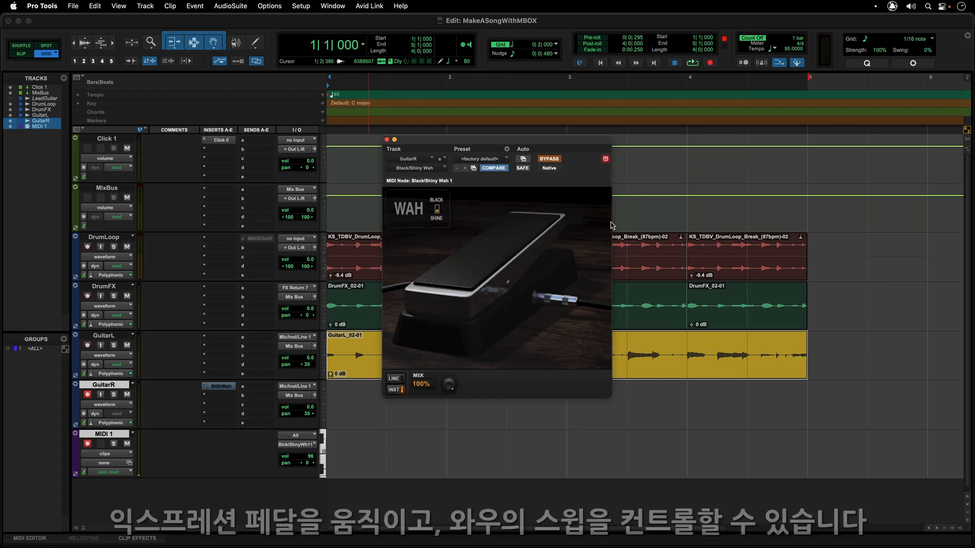
left_click(387, 140)
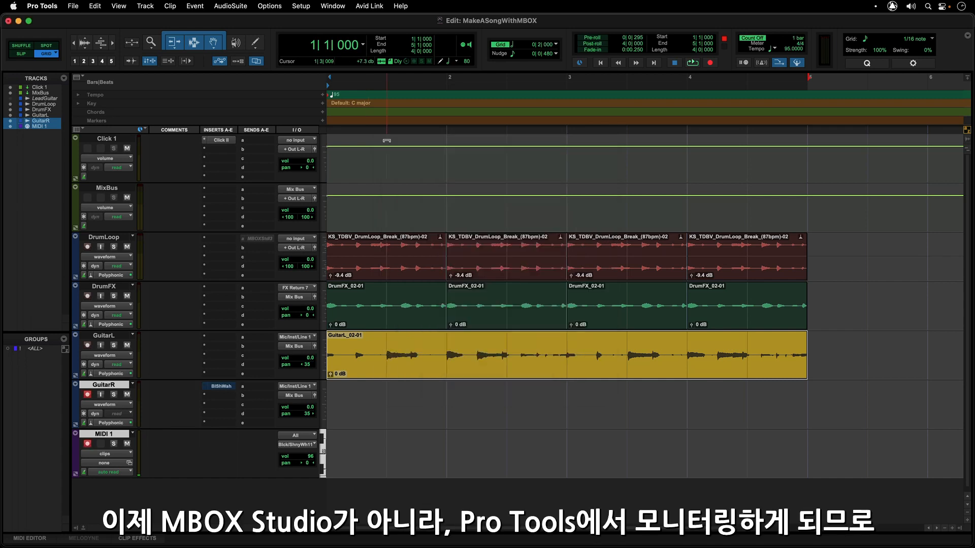
Turn off Low Latency Monitoring, and mute the Mic/Line/Inst 1 channel in MBOX Control
left_click(269, 5)
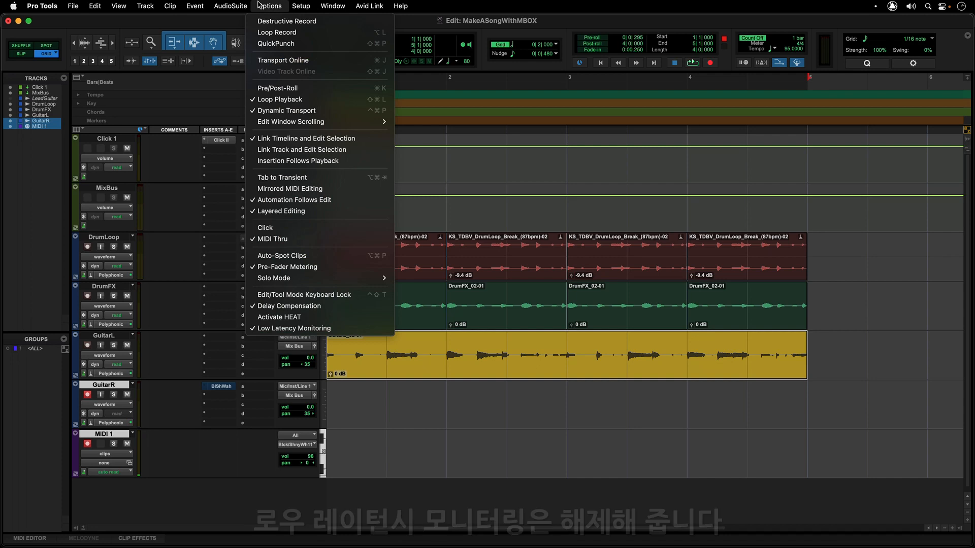
left_click(272, 328)
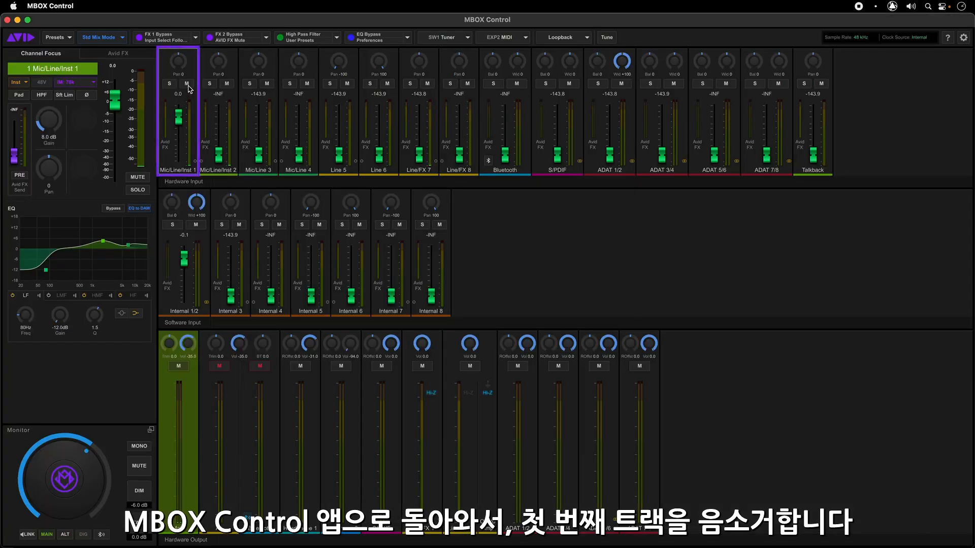
left_click(188, 86)
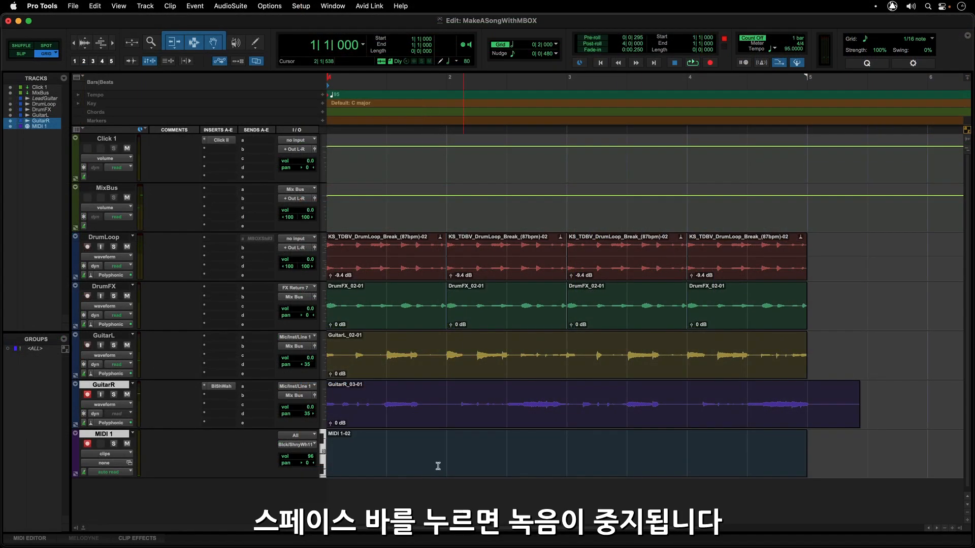
In Pro Tools, trim the end of the GuitarR clip back to the start of bar 5 and disarm the track
left_click(856, 417)
left_click_drag(840, 417, 816, 419)
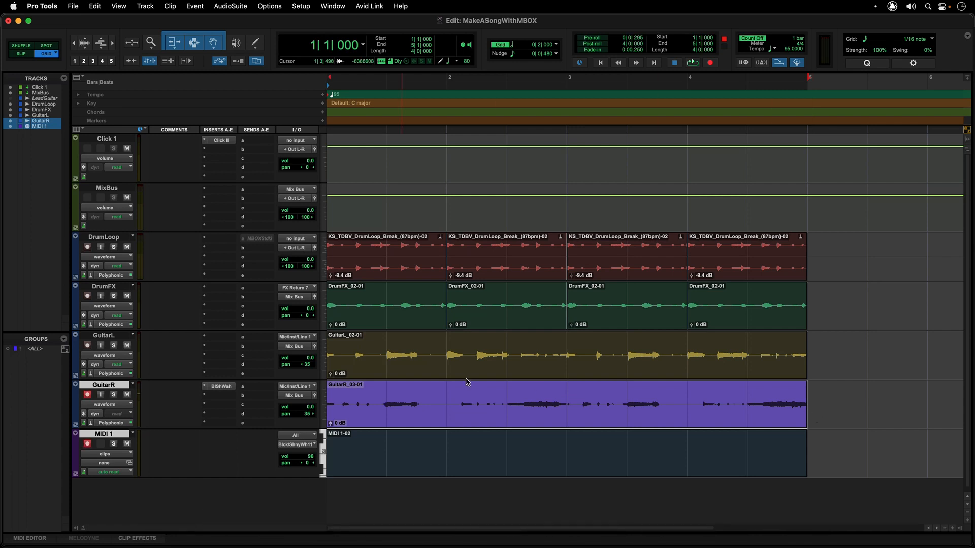
left_click(88, 395)
Create one new track from the Bass preset in the TJTrackPresets category
key("shift+super+n")
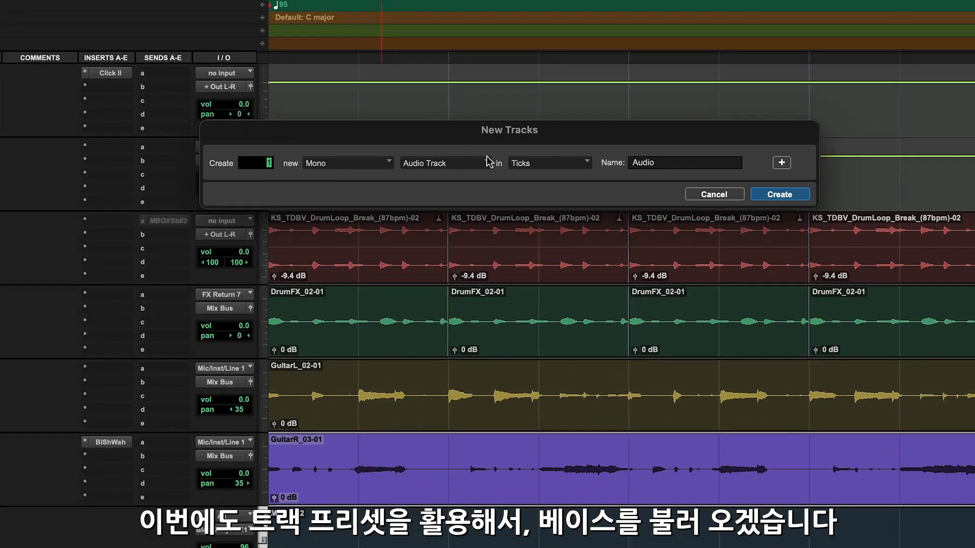
left_click(467, 200)
mouse_move(477, 255)
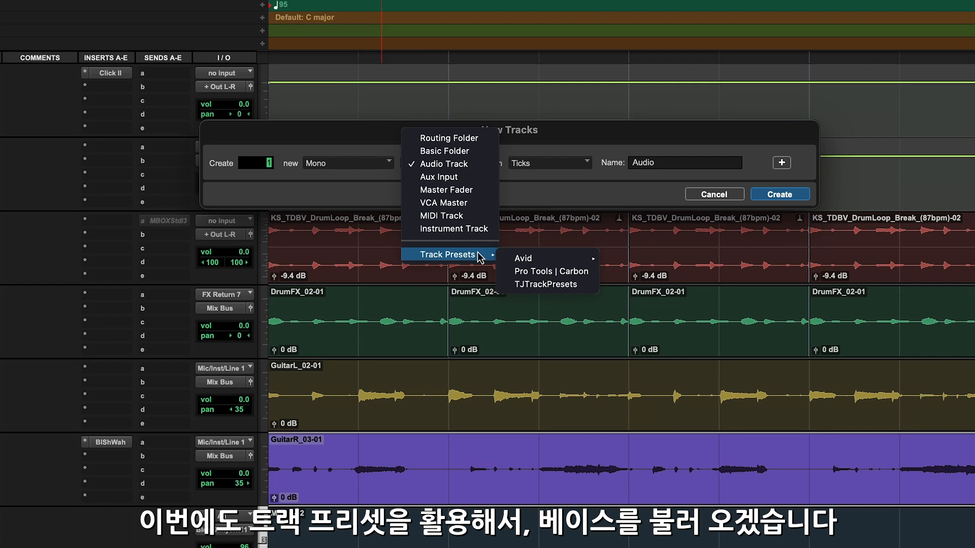
left_click(533, 284)
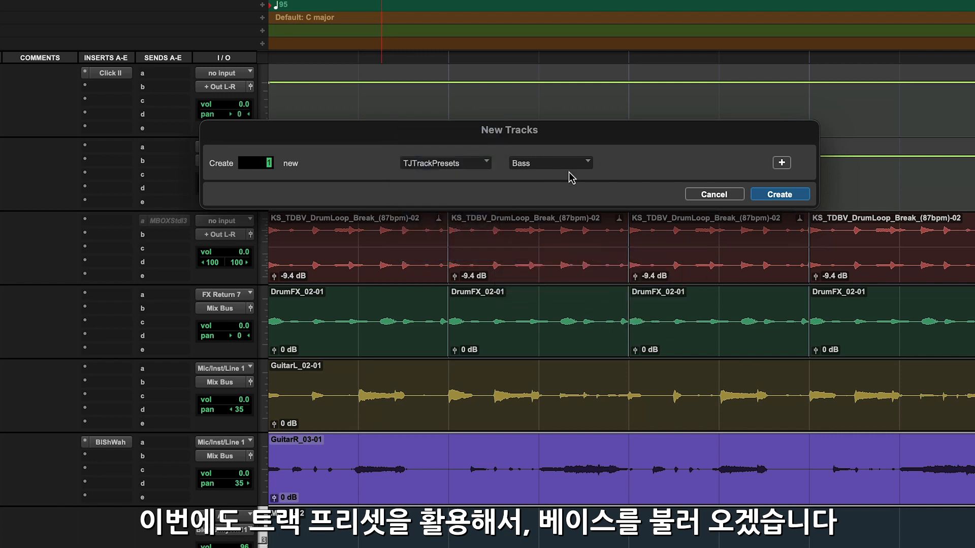
left_click(772, 197)
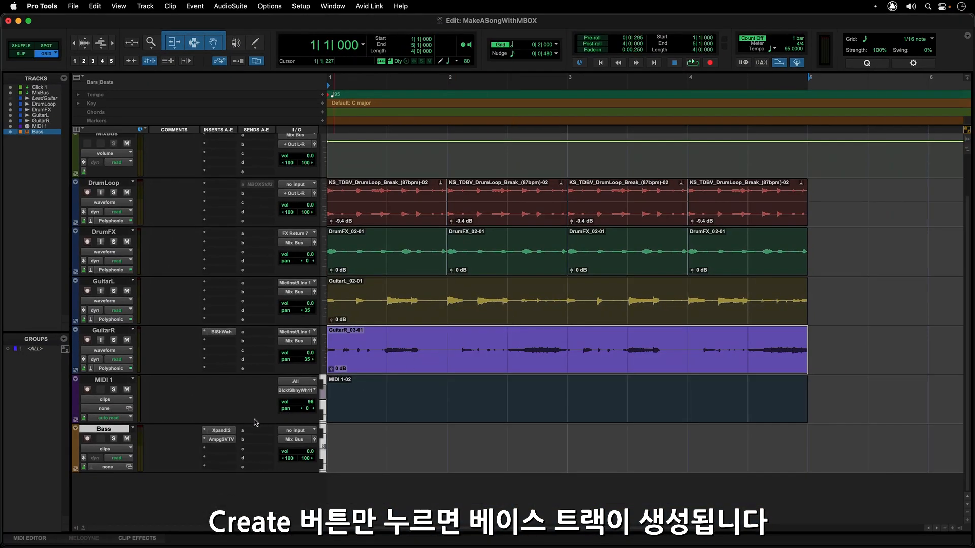
Inspect the Xpand!2 and Ampeg SVTVR plug-ins on the Bass track, closing each window after viewing it
left_click(222, 432)
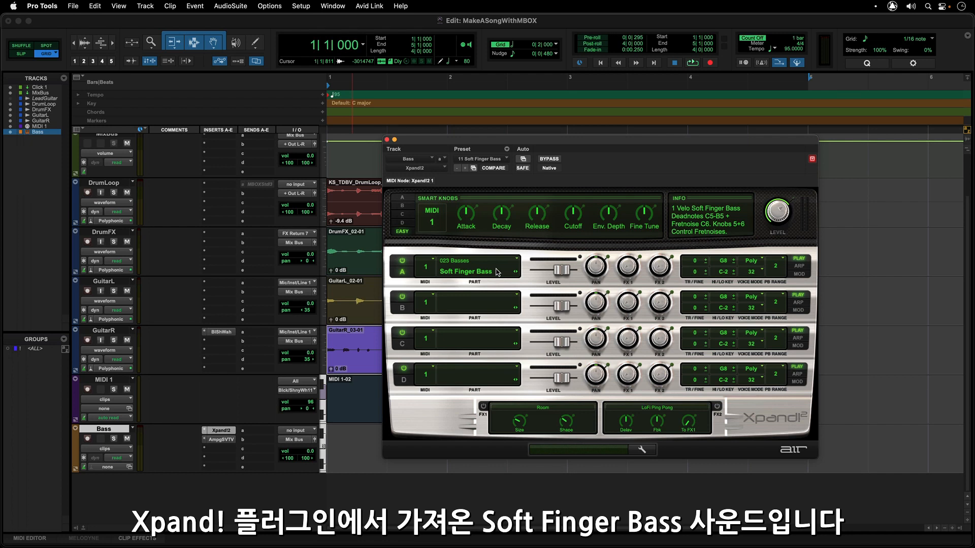
left_click(386, 139)
left_click(222, 440)
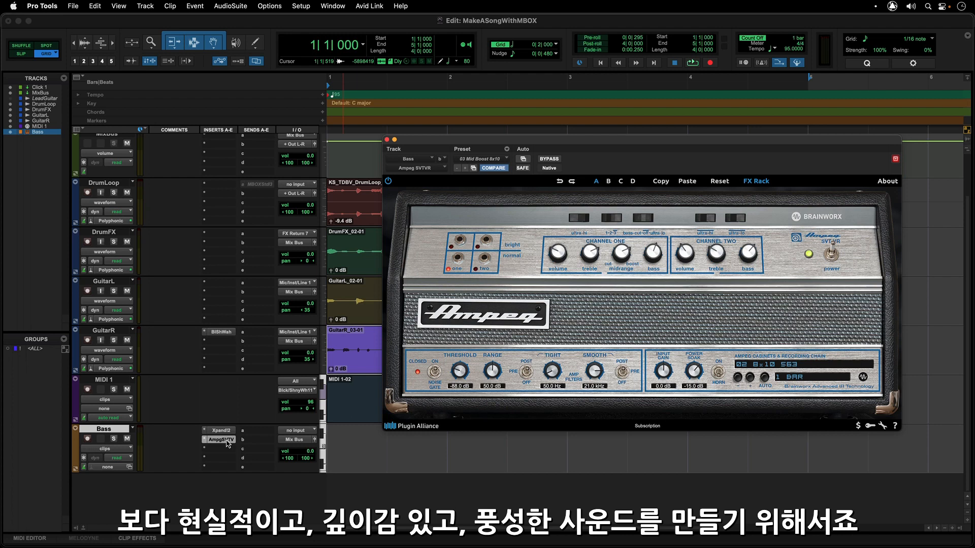
left_click(224, 440)
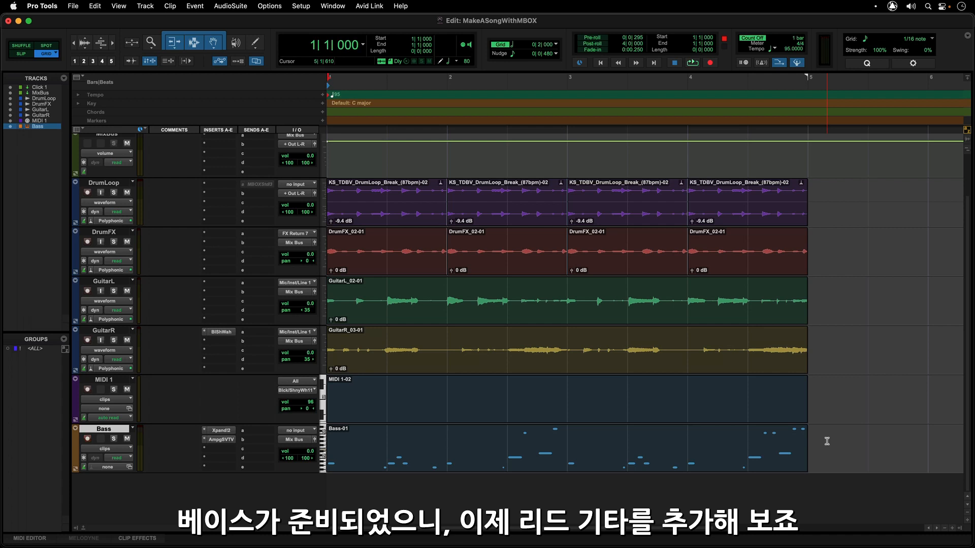
Create one new track from the LeadGuitar preset in the TJTrackPresets category
key("super+shift+n")
left_click(463, 201)
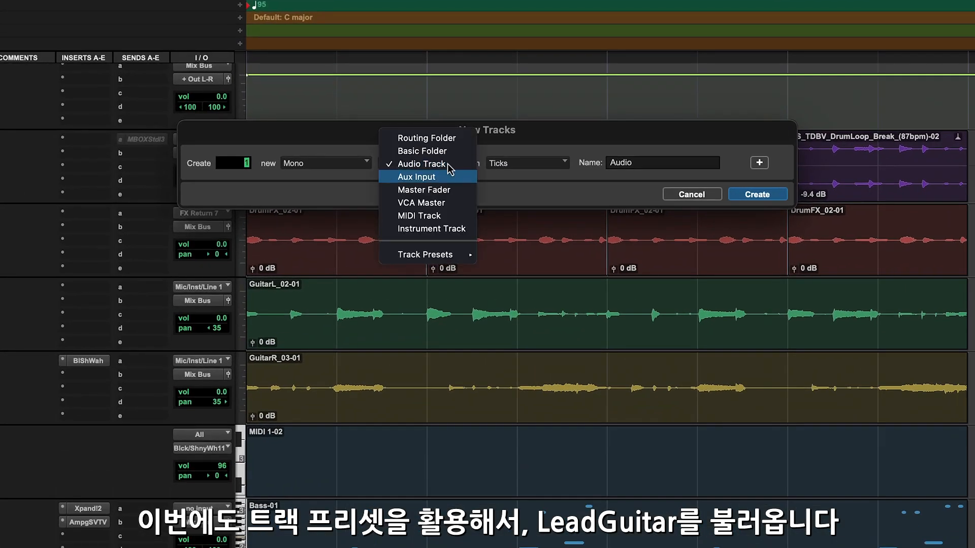
mouse_move(449, 252)
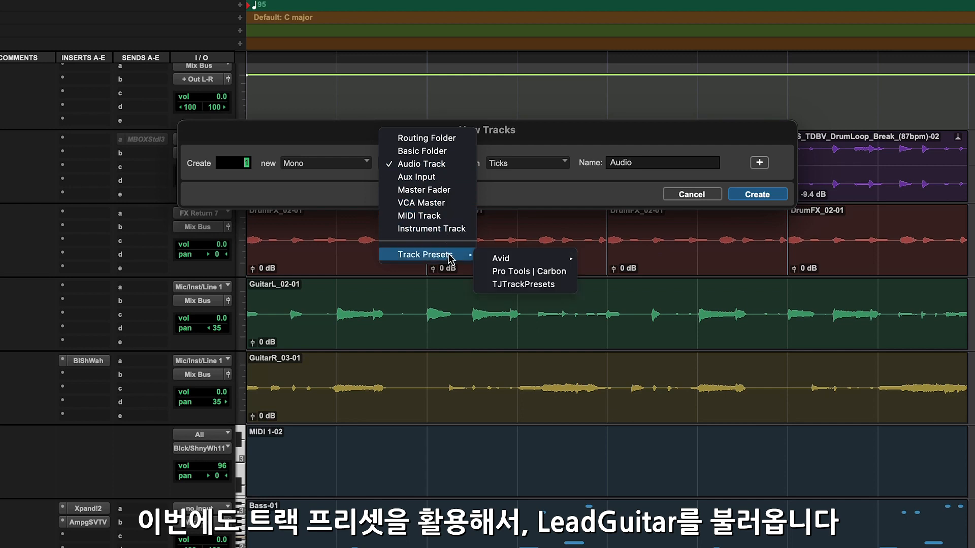
left_click(502, 283)
left_click(523, 170)
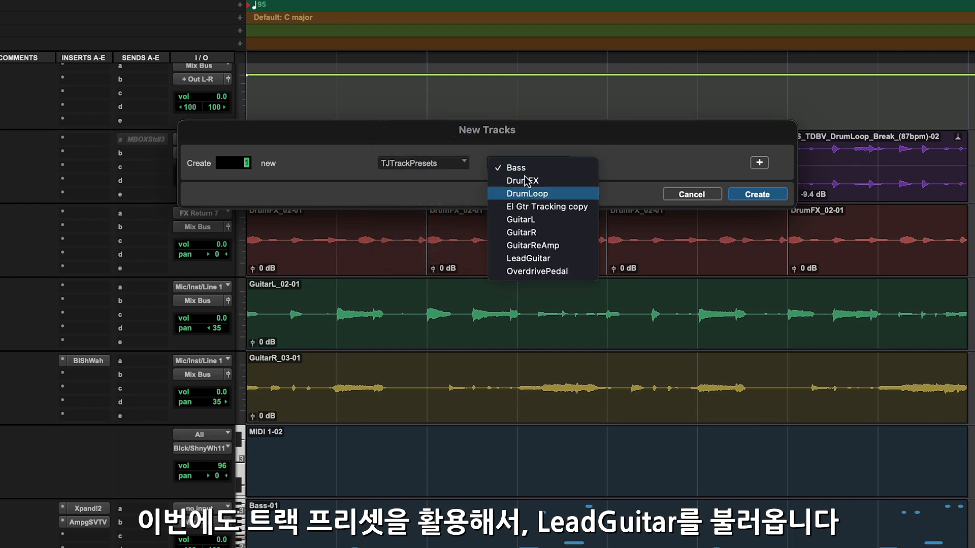
left_click(539, 259)
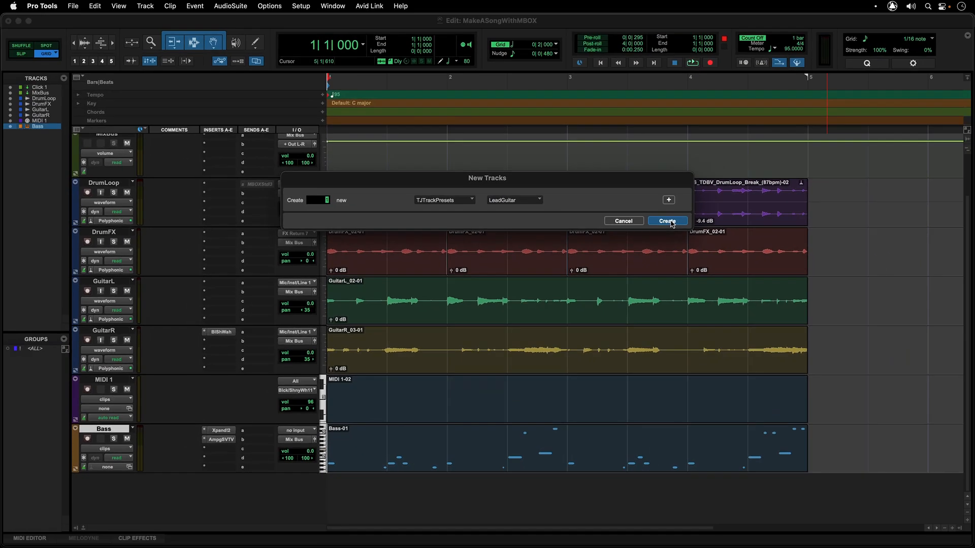
left_click(757, 195)
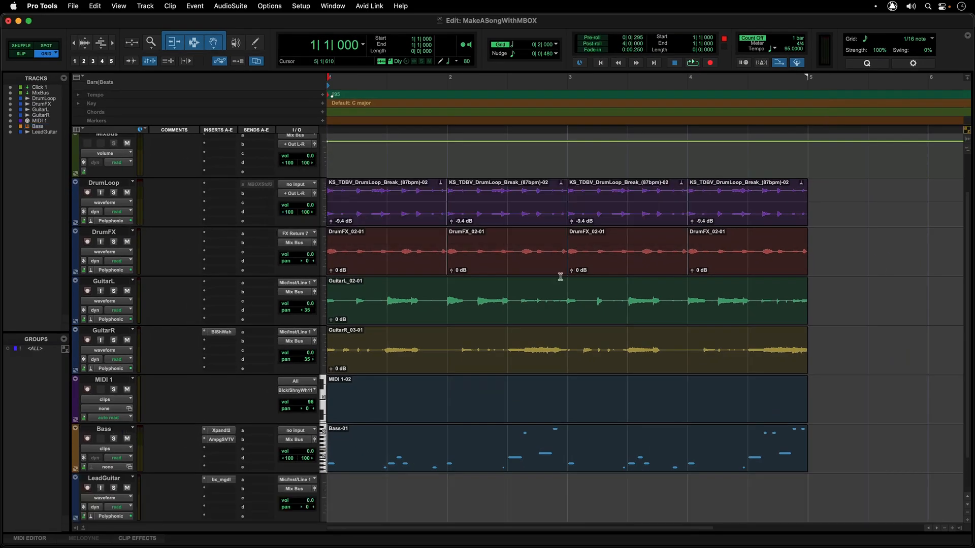
Inspect the bx_megadual amp plug-in on the LeadGuitar track and close its window
scroll(286, 420, "down", 2)
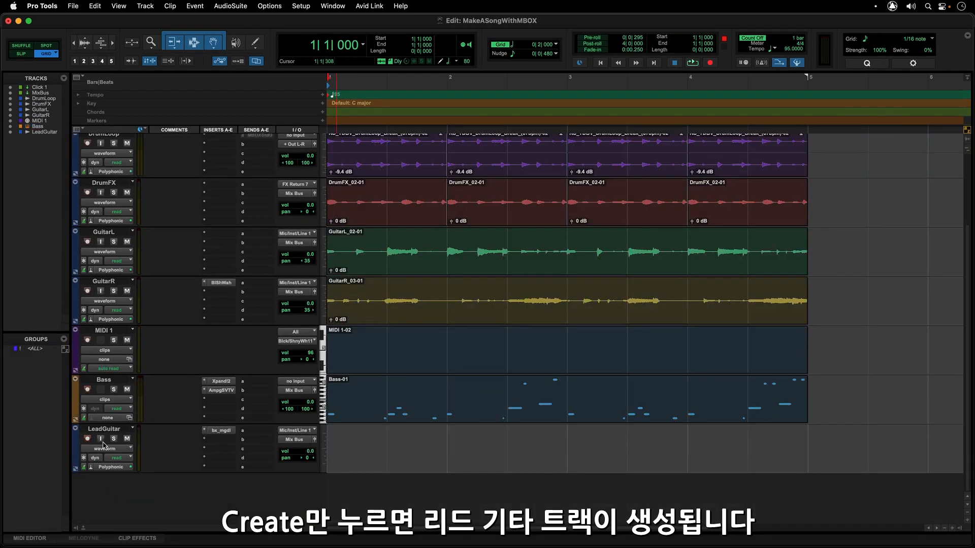
left_click(219, 432)
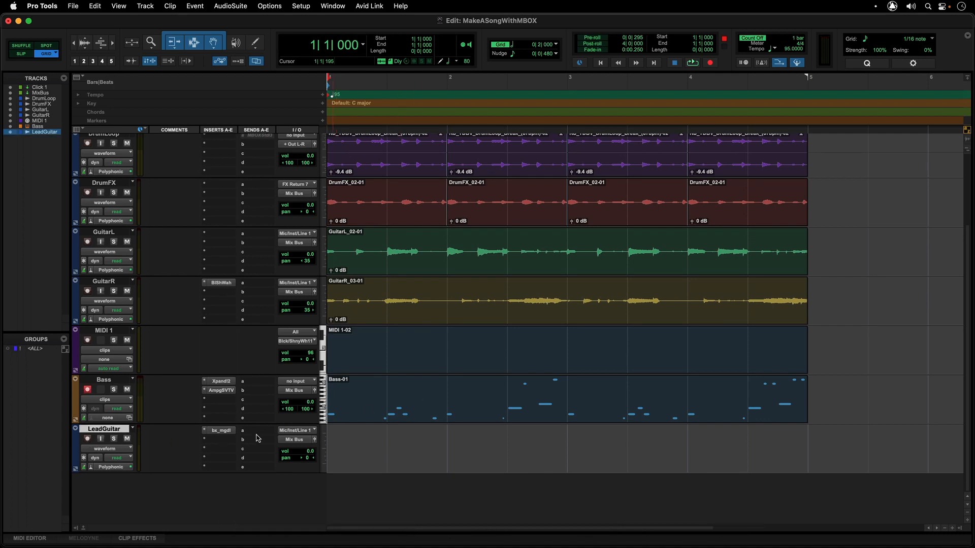
left_click(223, 431)
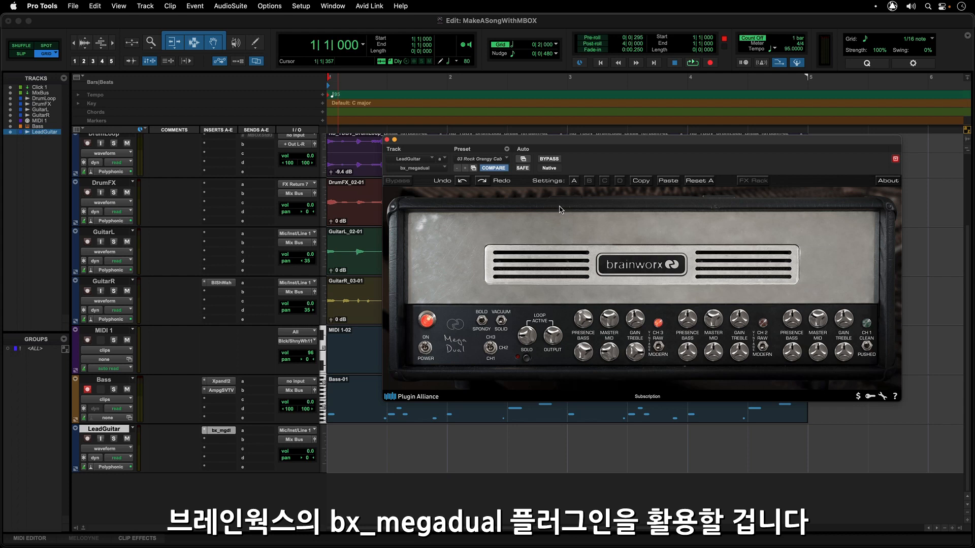
left_click(386, 140)
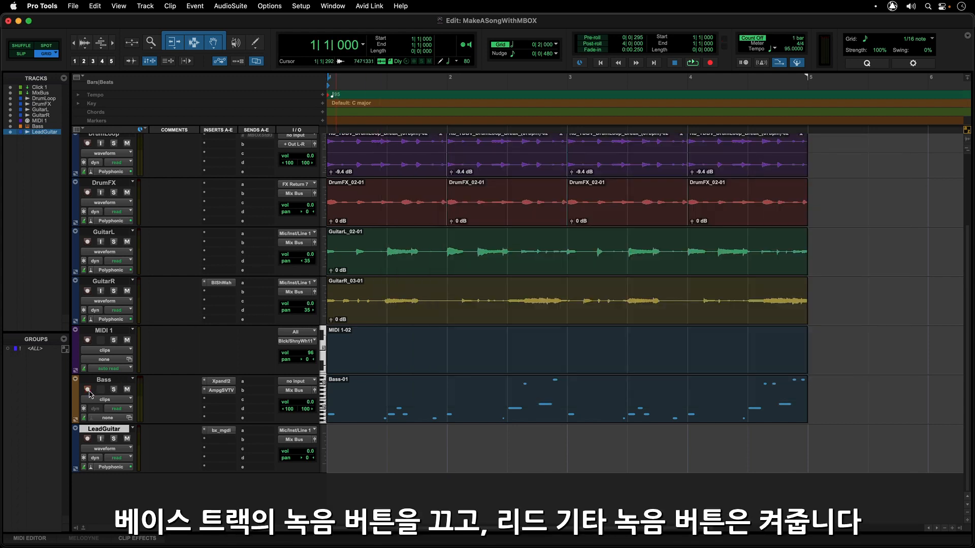
Record-arm the LeadGuitar track, and set the Mic/Line/Inst 1 impedance to 1M in MBOX Control
left_click(87, 439)
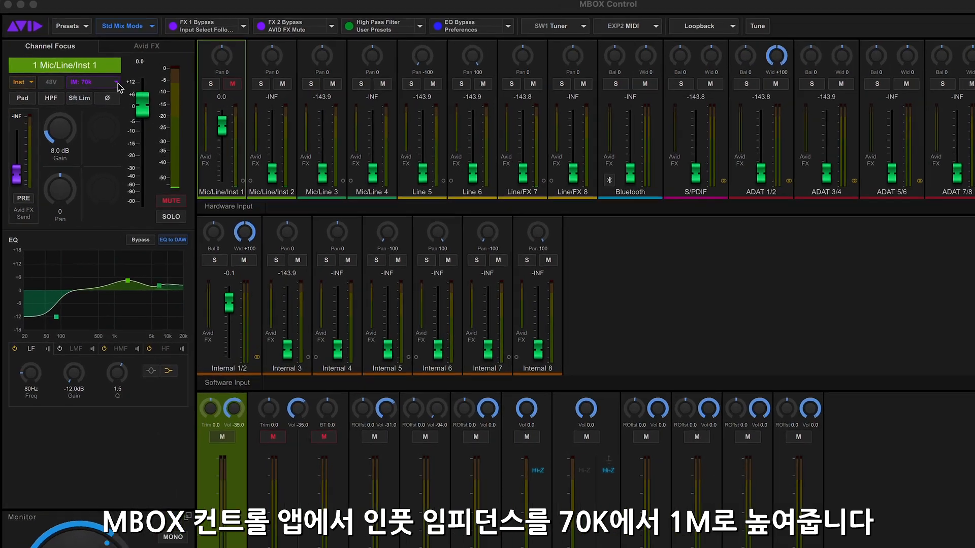
left_click(95, 82)
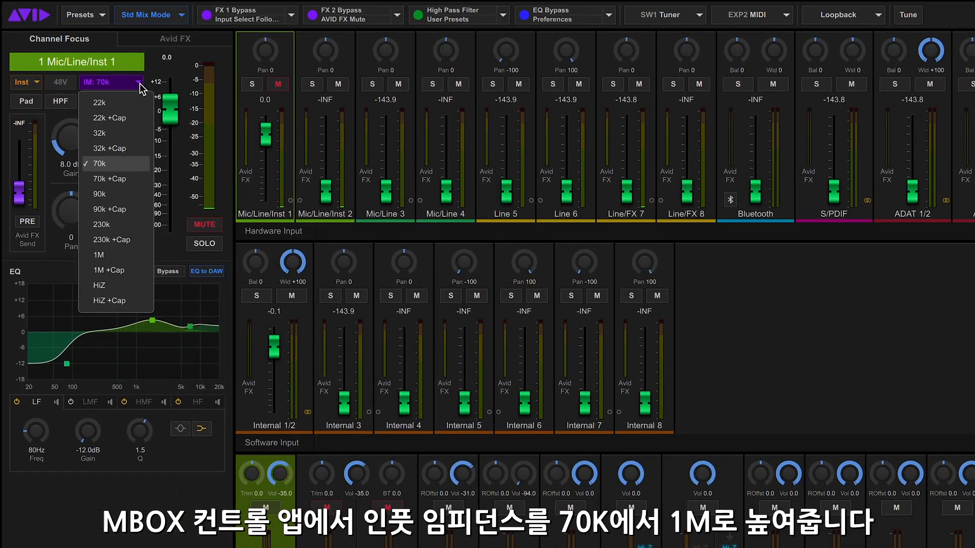
left_click(137, 255)
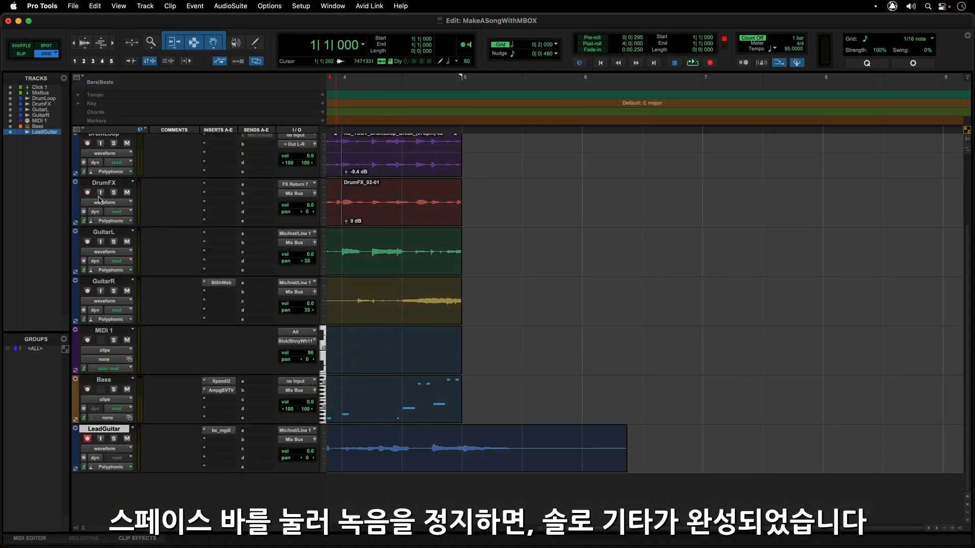
In Pro Tools, route the LeadGuitar track's output to MBOX Studio Internal 8 (Mono) and bypass its bx_megadual plug-in
scroll(512, 273, "left", 7)
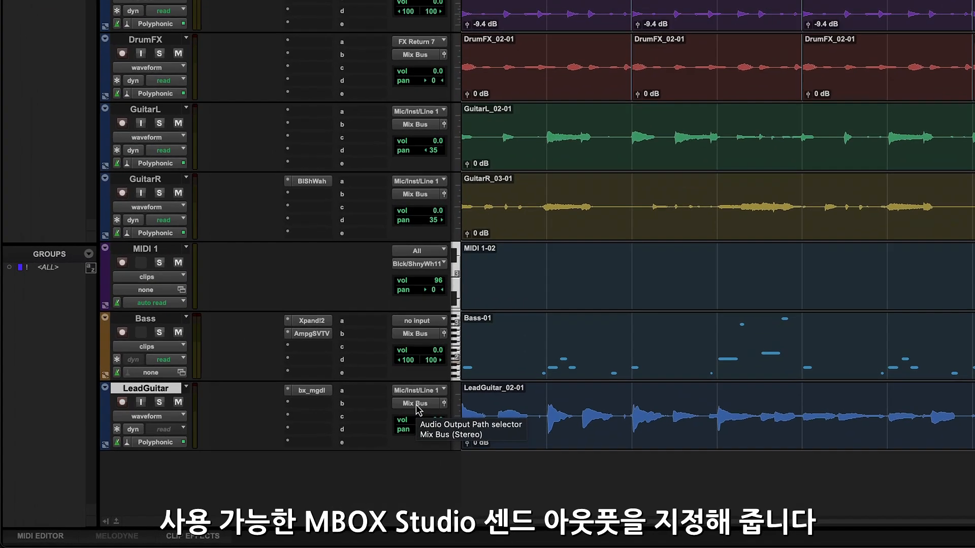
left_click(295, 446)
mouse_move(296, 449)
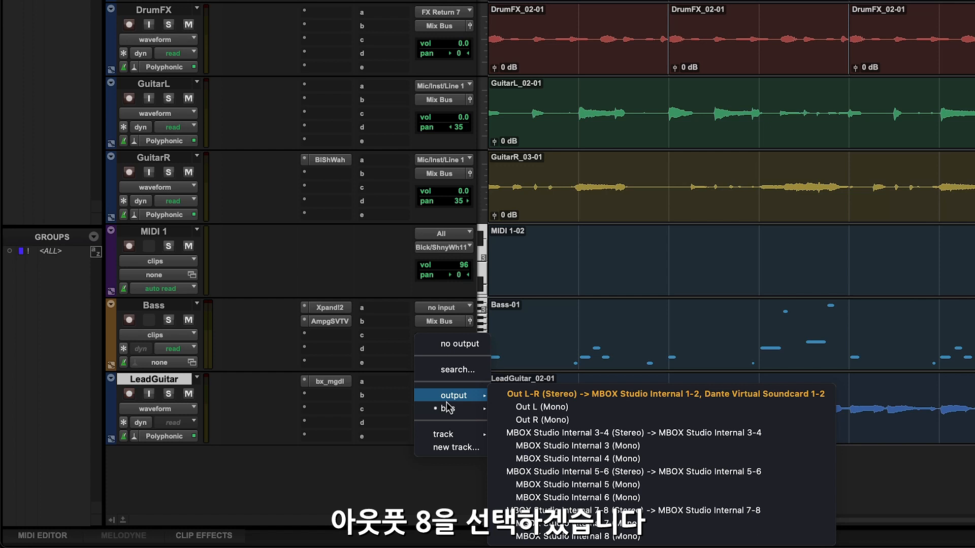
left_click(565, 536)
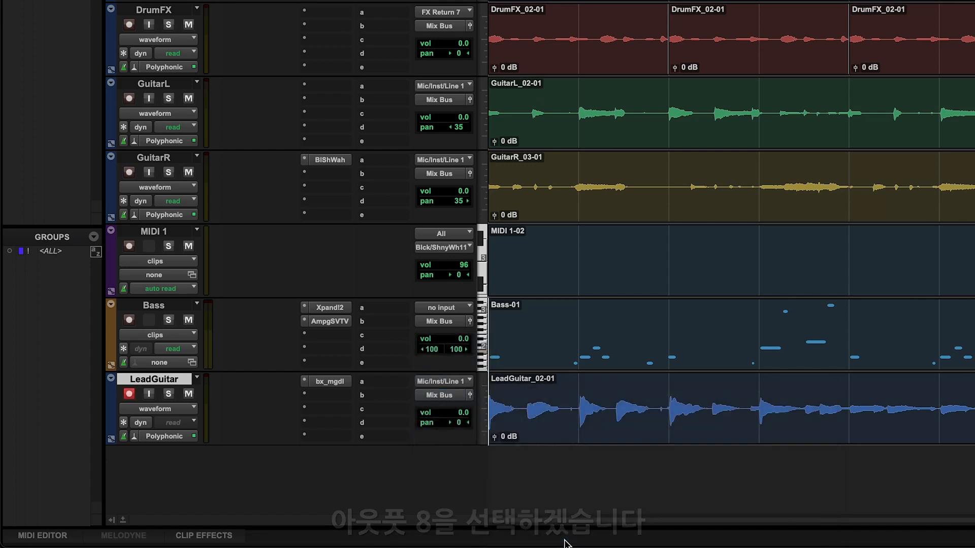
right_click(328, 388)
left_click(331, 388)
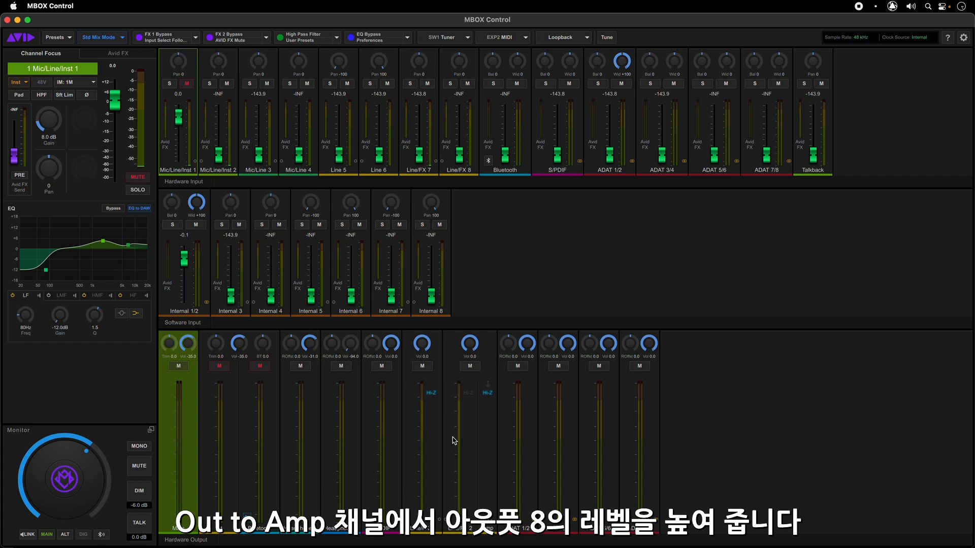
left_click(491, 450)
left_click(491, 451)
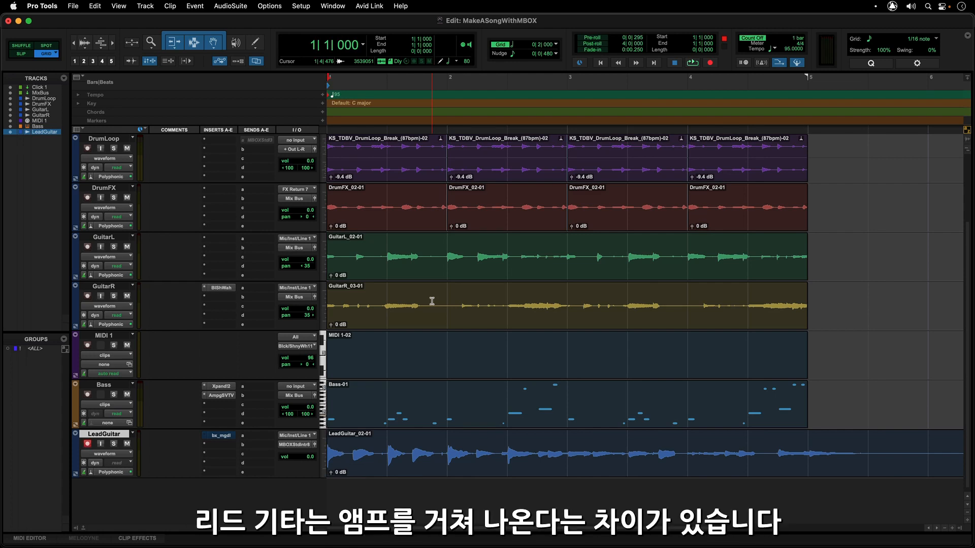
Select the Bass-01 clip and play back the session
left_click(716, 421)
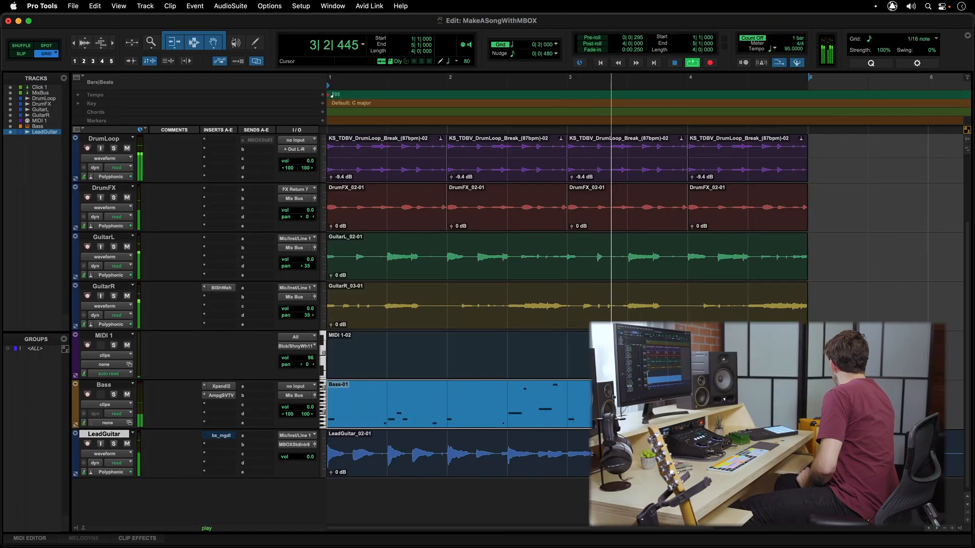
Stop playback and create a new track from the GuitarReAmp preset in TJTrackPresets
key("space")
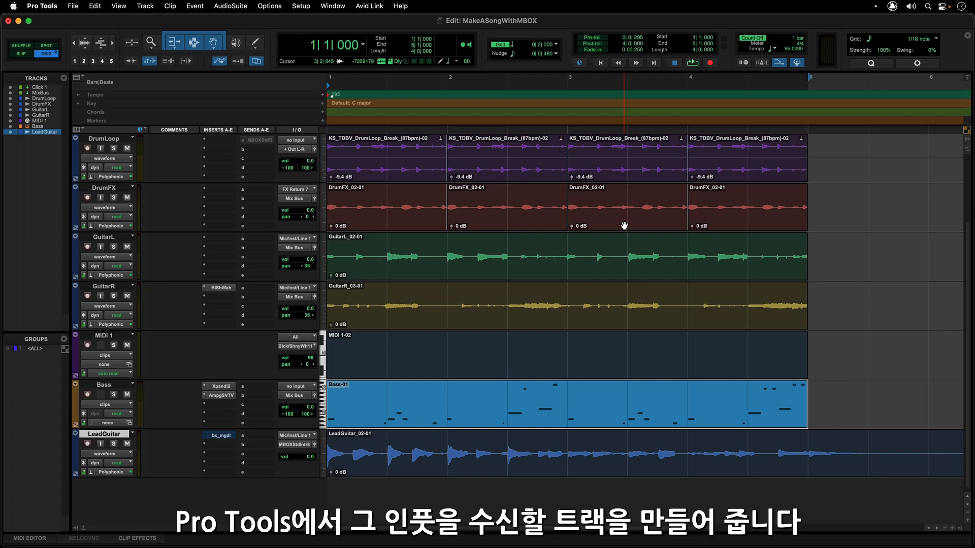
key("super+shift+n")
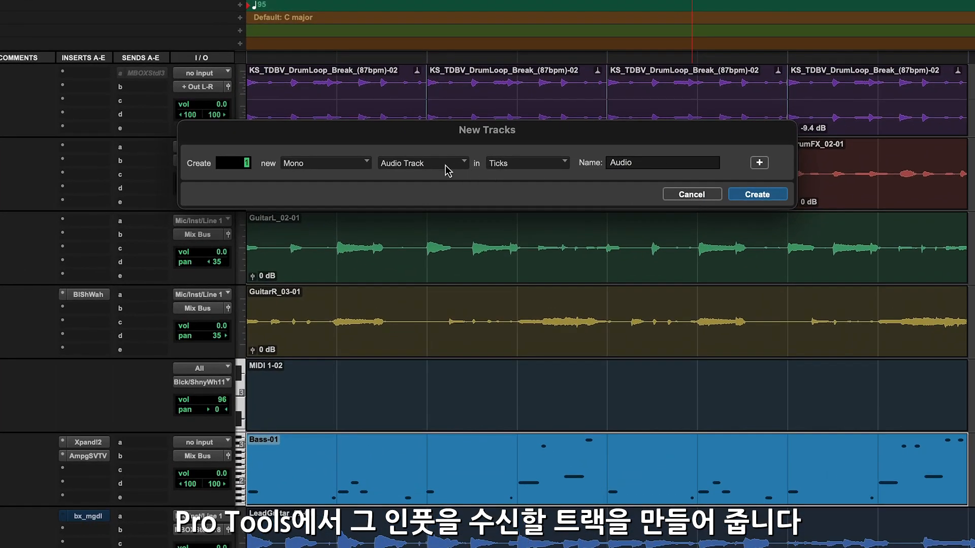
left_click(446, 169)
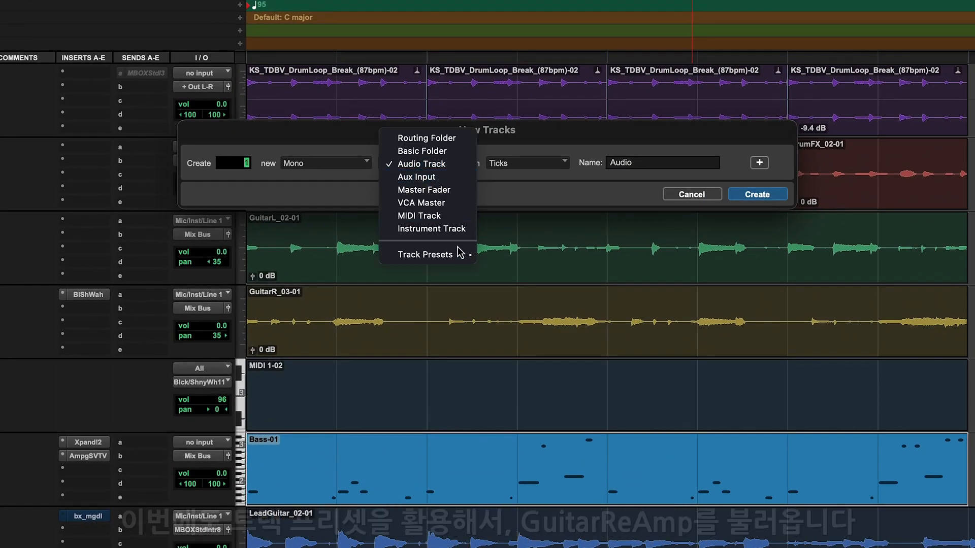
mouse_move(461, 254)
left_click(507, 284)
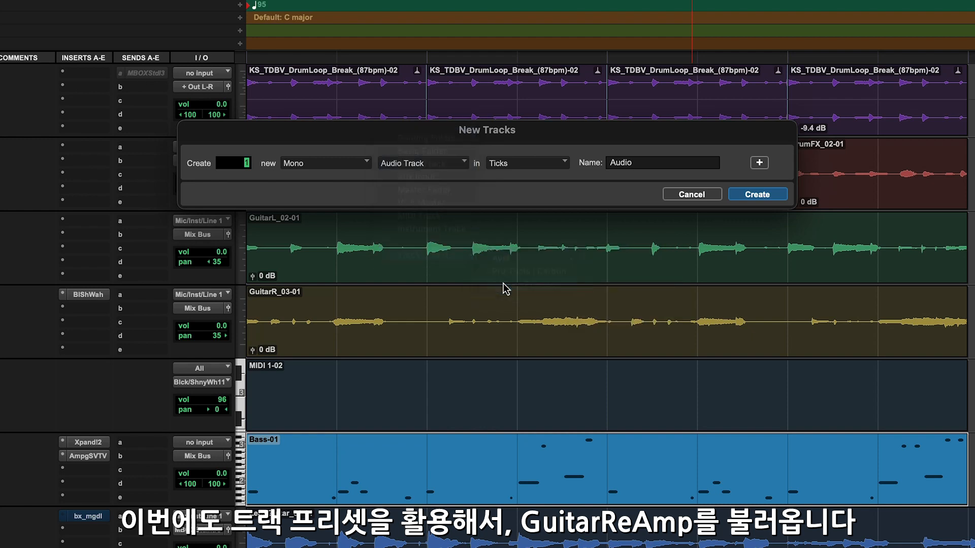
left_click(521, 170)
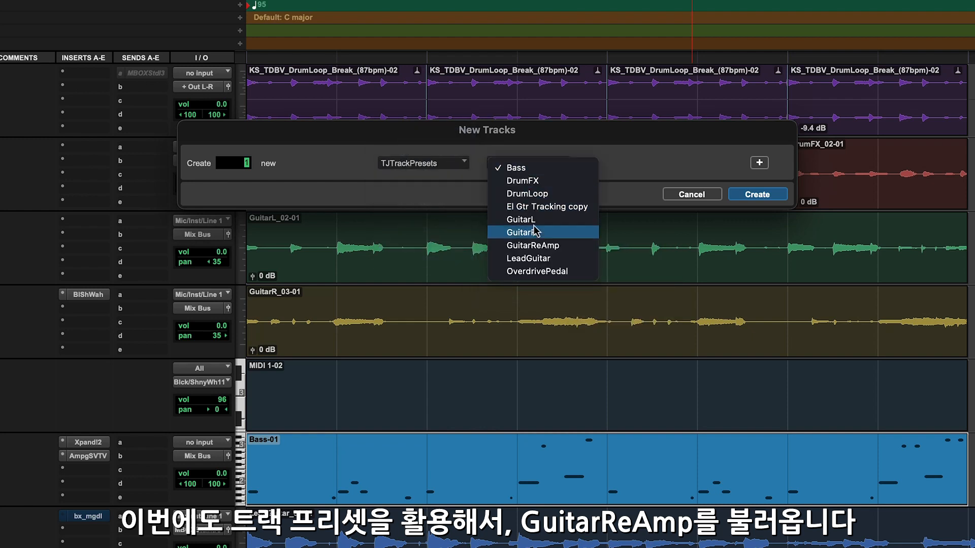
left_click(537, 245)
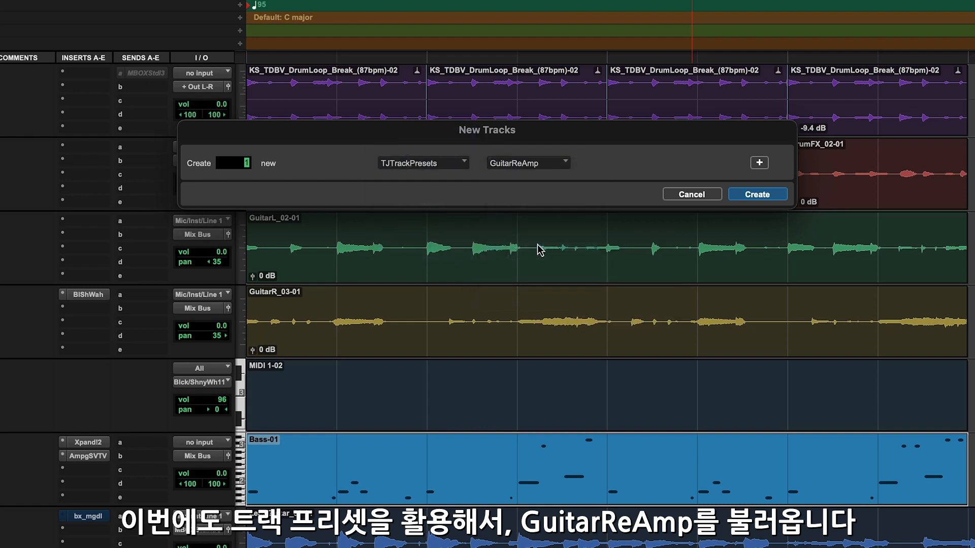
left_click(752, 195)
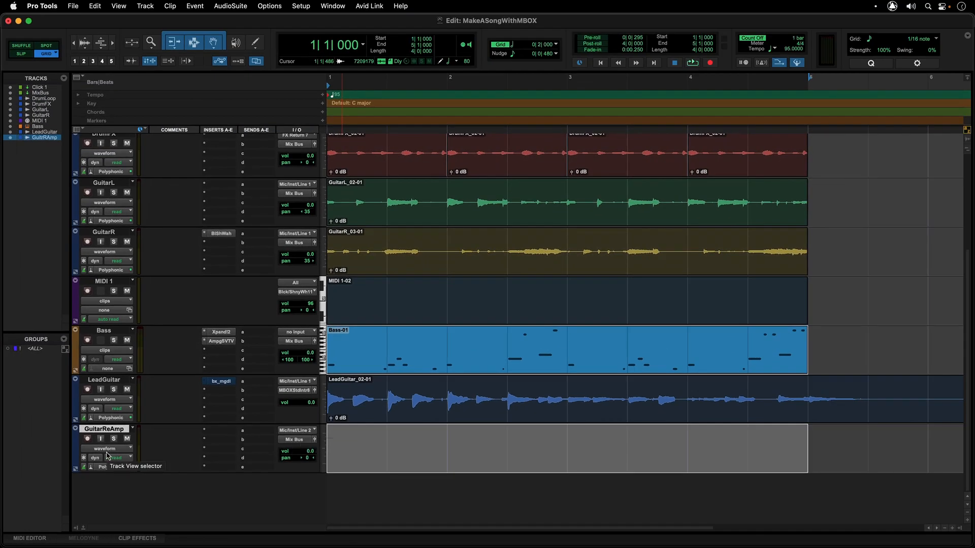
Record-arm the GuitarReAmp track, select the Bass-01 clip, and play the session to check the re-amp input level
left_click(88, 440)
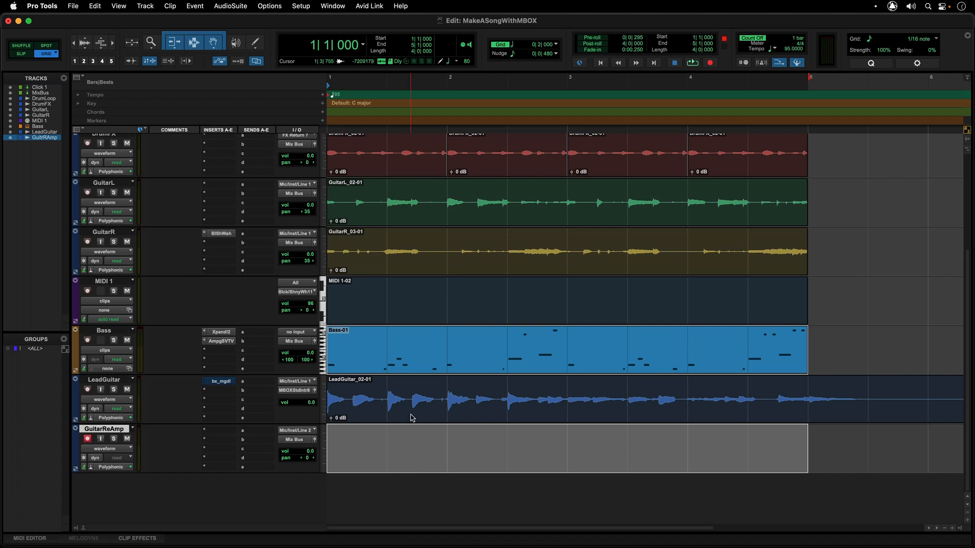
left_click(411, 418)
left_click(410, 367)
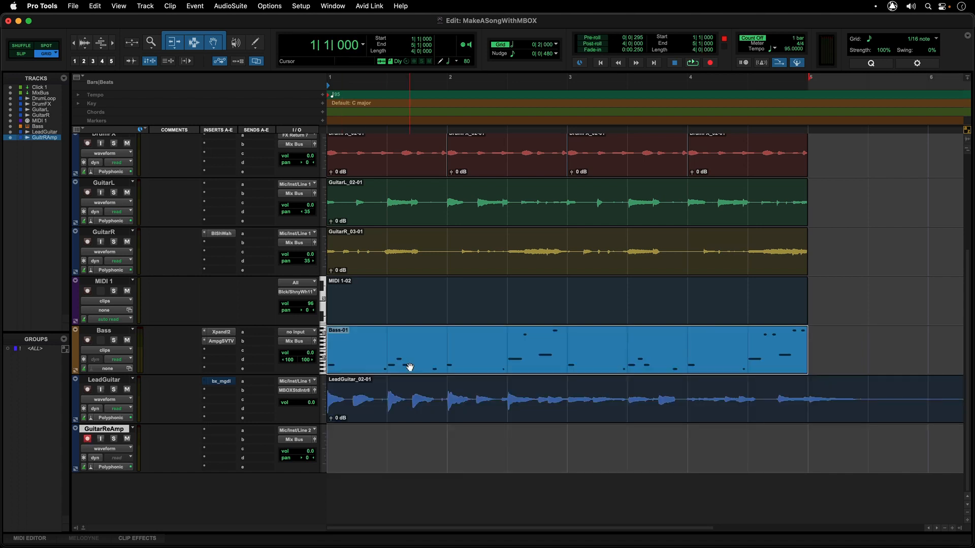
key("space")
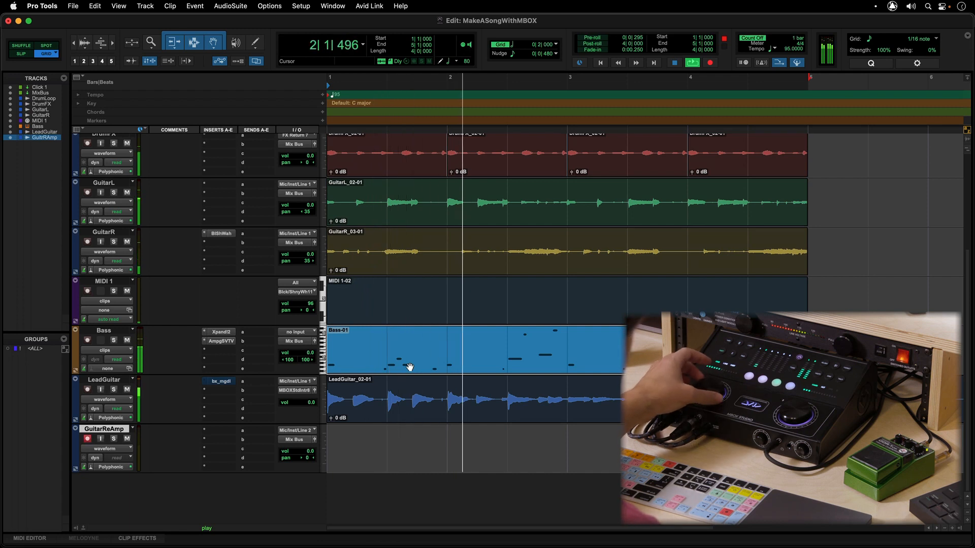
key("space")
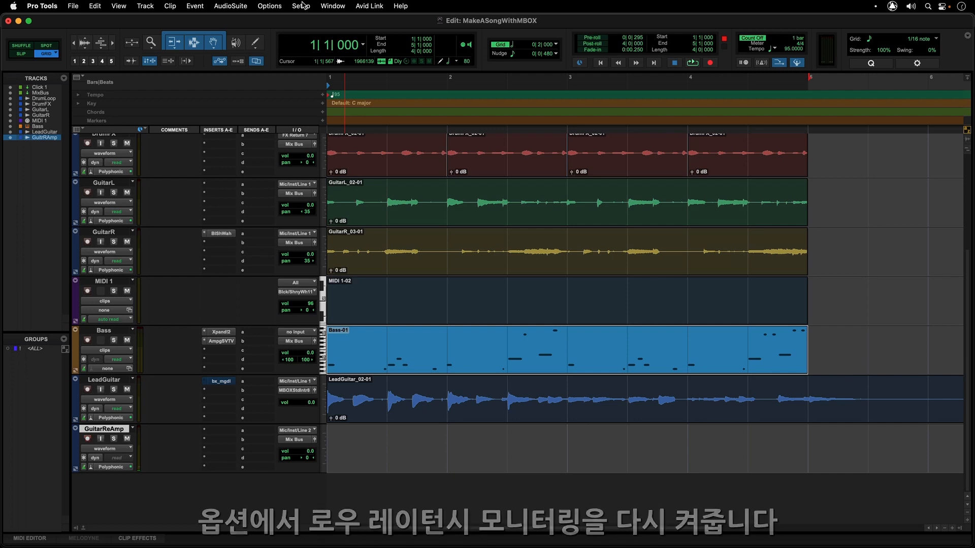
Turn on Low Latency Monitoring for the session
left_click(304, 5)
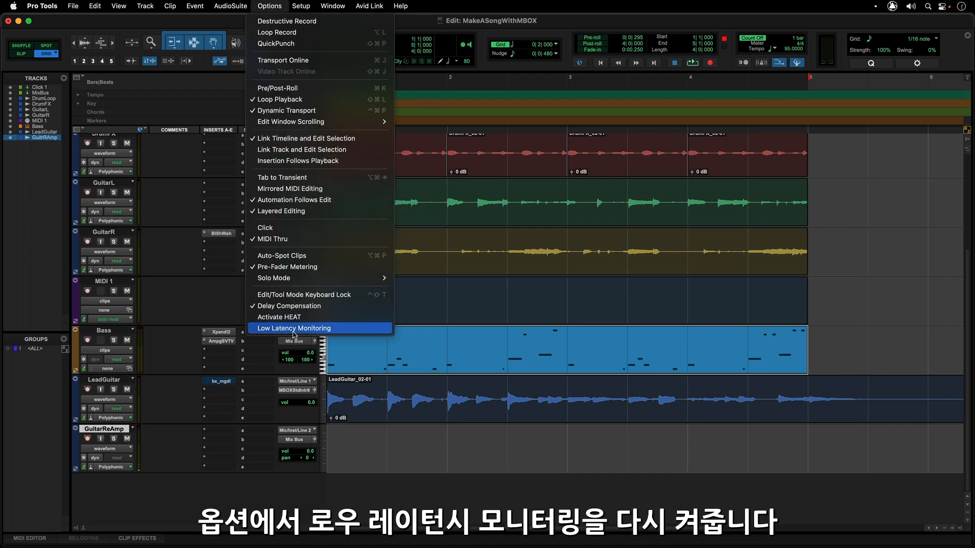
left_click(294, 329)
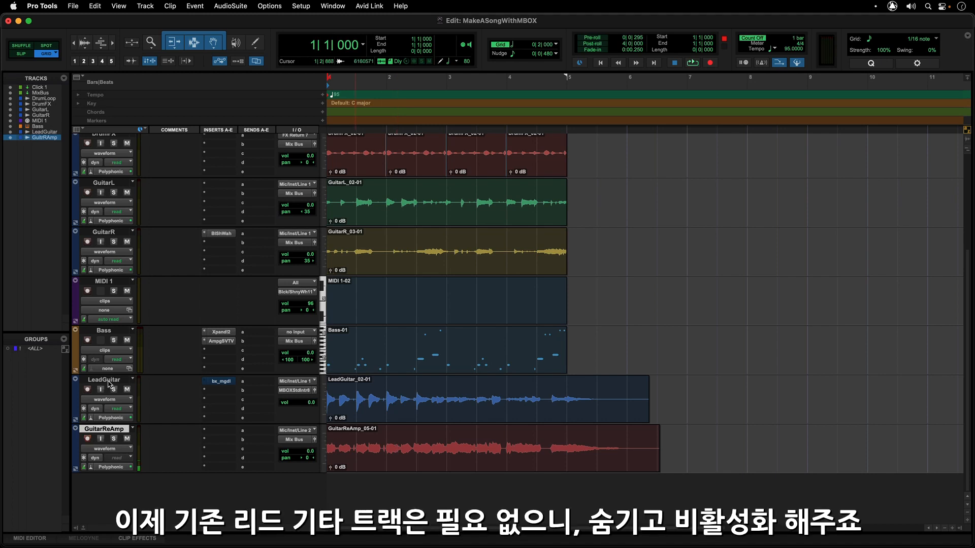
Hide the LeadGuitar track and make it inactive, and disarm recording on the GuitarReAmp track
left_click(108, 381)
right_click(108, 382)
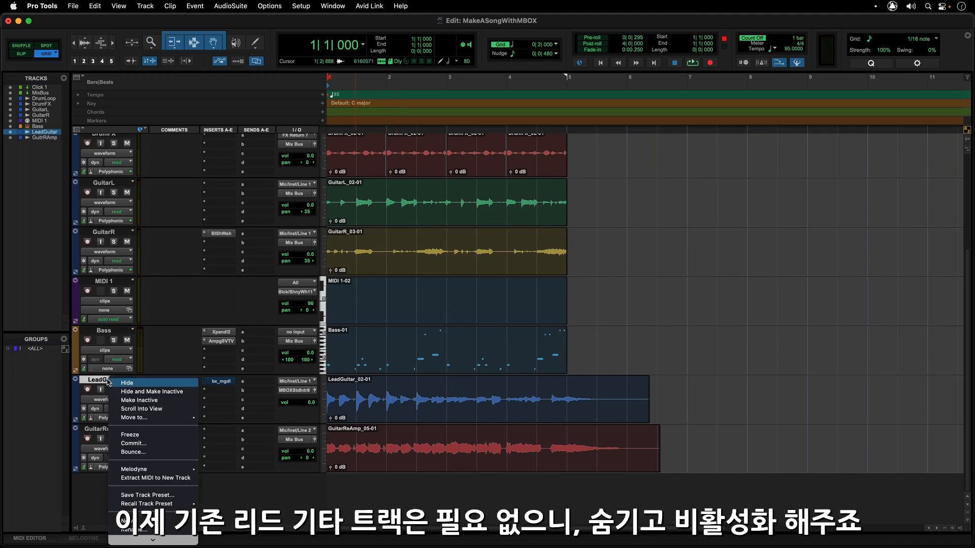
left_click(120, 392)
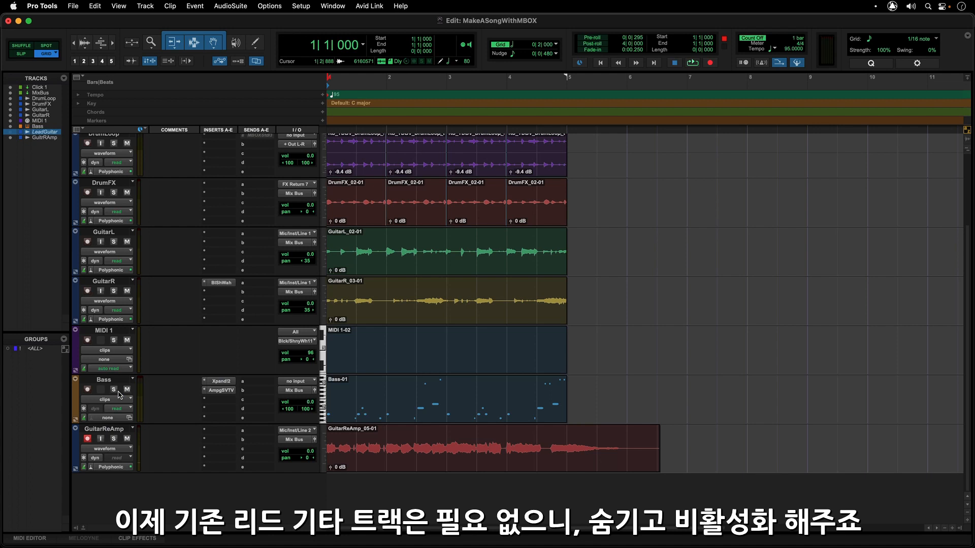
left_click(88, 440)
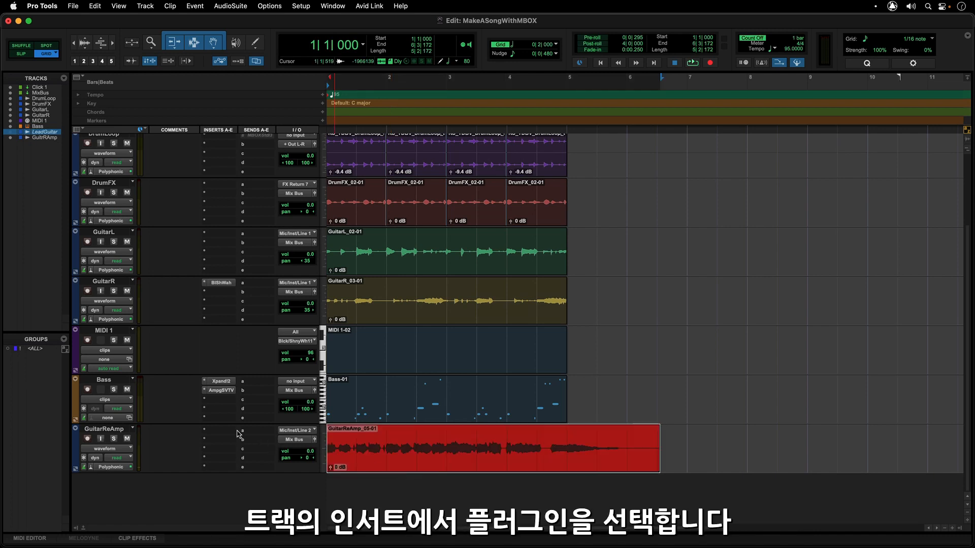
Insert the VibeBox plug-in in the first insert slot of the GuitarReAmp track
left_click(218, 431)
mouse_move(234, 431)
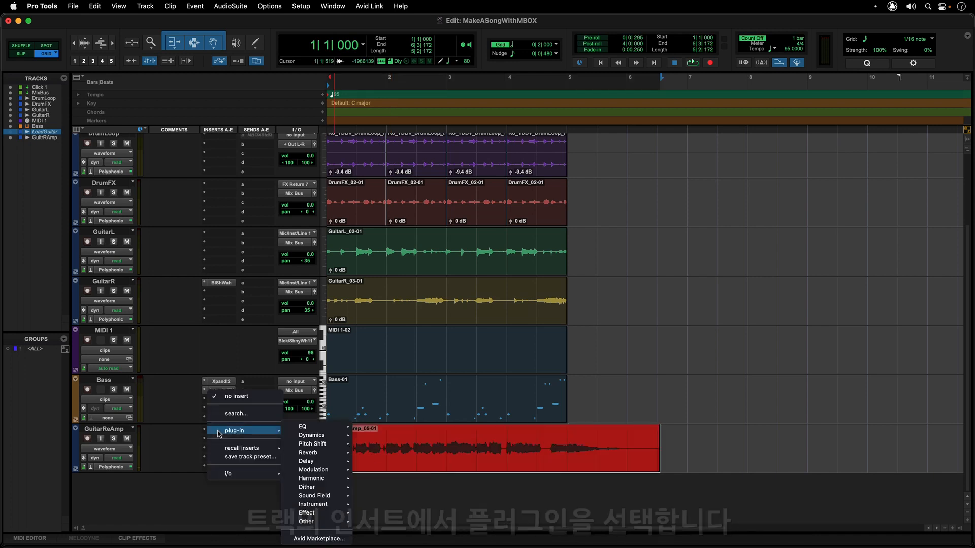
mouse_move(320, 508)
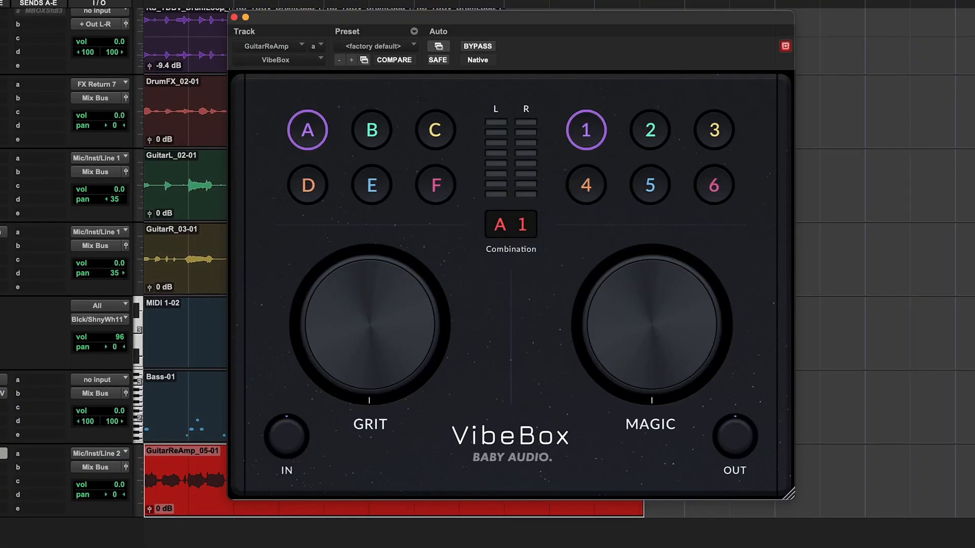
mouse_move(418, 404)
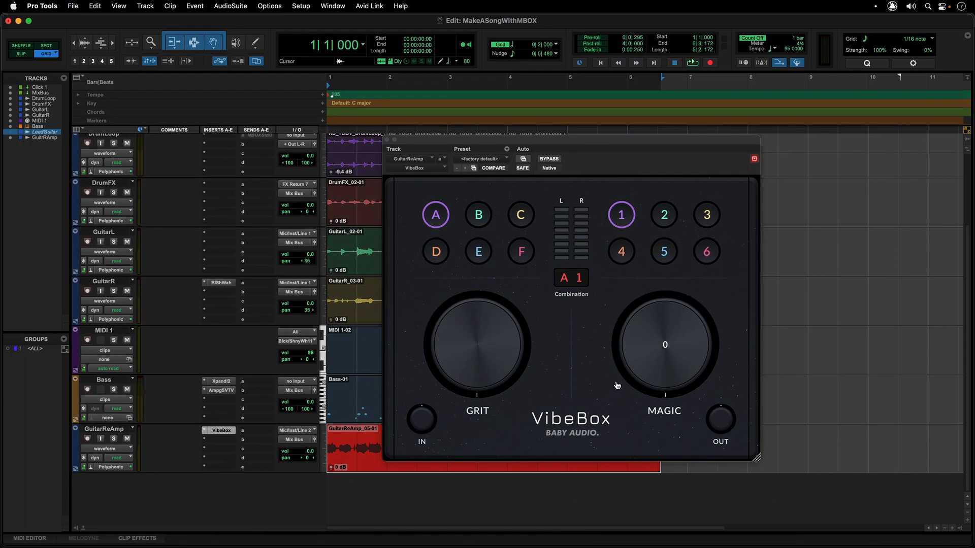
While playing back the song, set VibeBox to combination A 6 with Magic at 19, and stop playback
key("space")
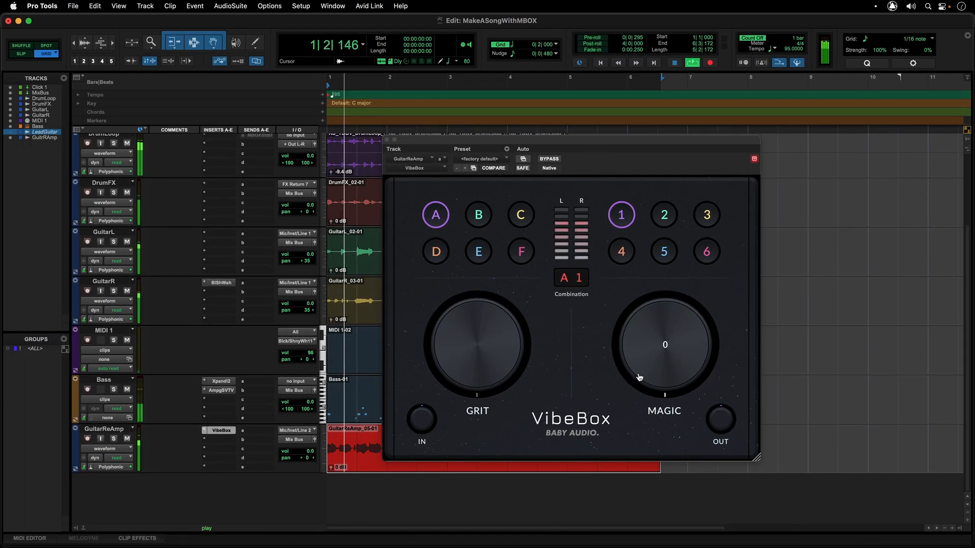
left_click_drag(635, 378, 633, 364)
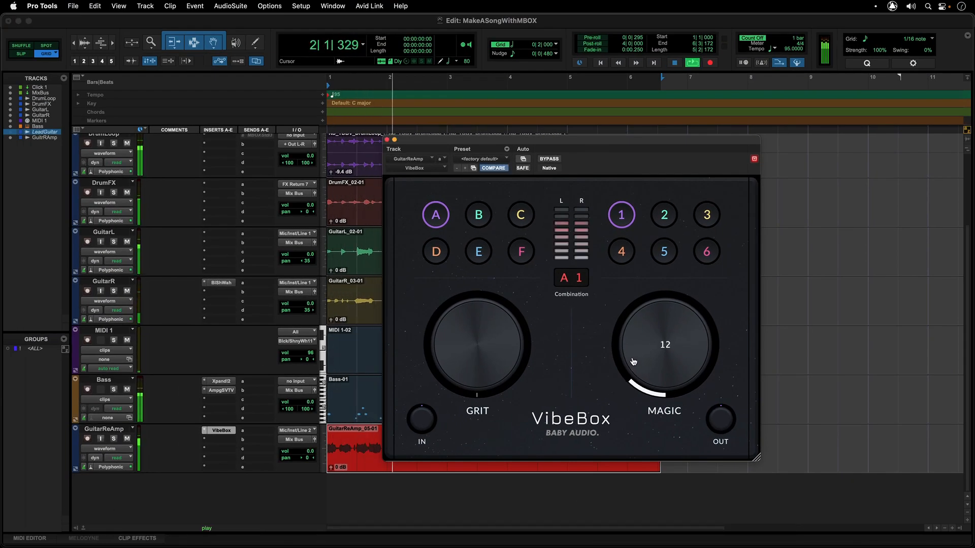
left_click(705, 253)
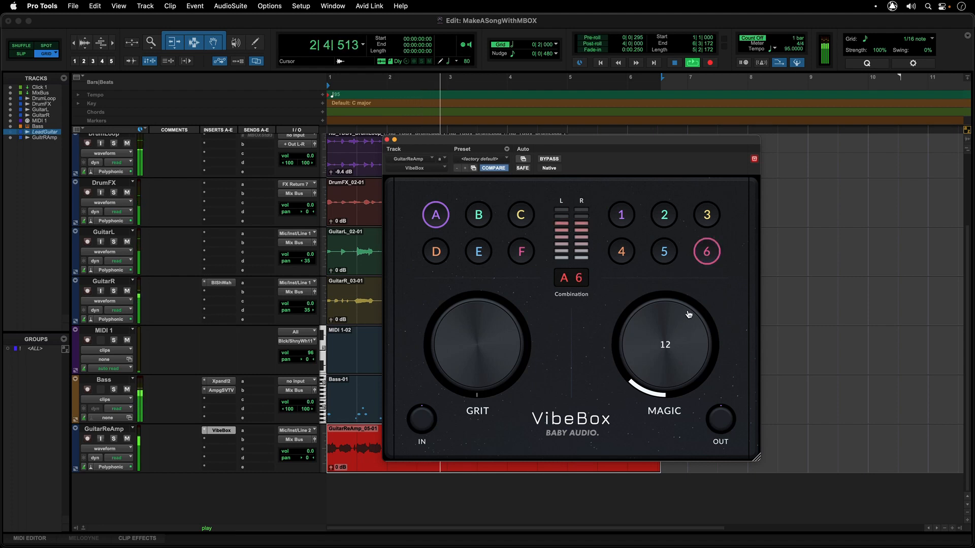
left_click_drag(633, 333, 684, 312)
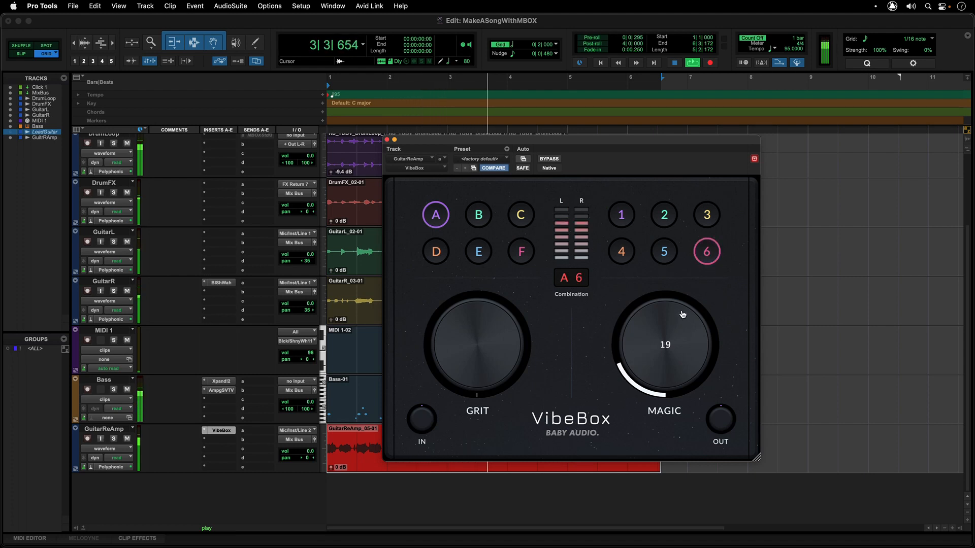
key("space")
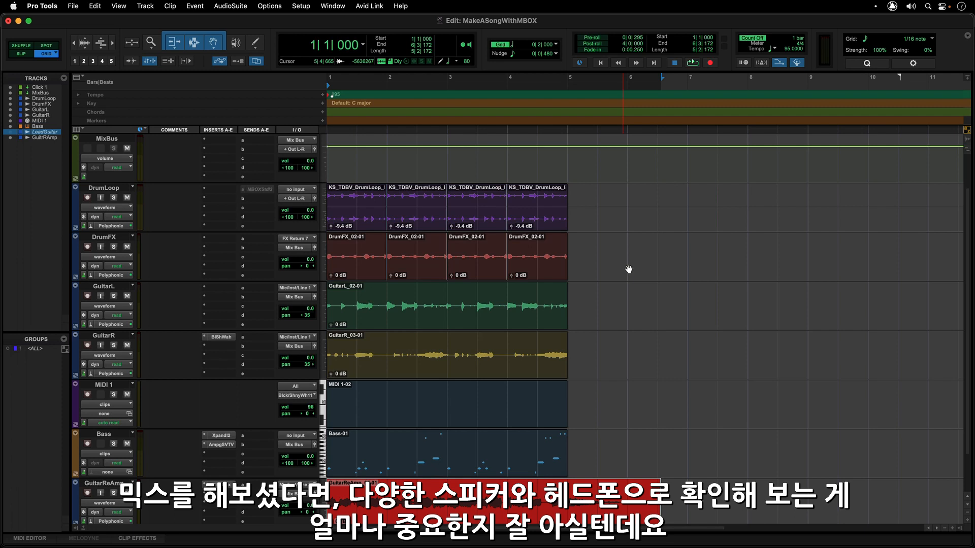
scroll(628, 270, "down", 2)
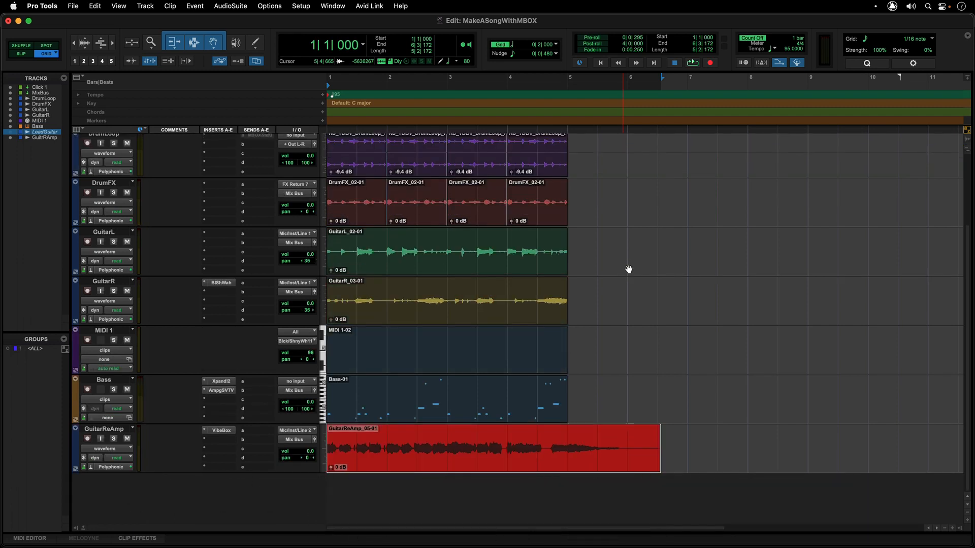